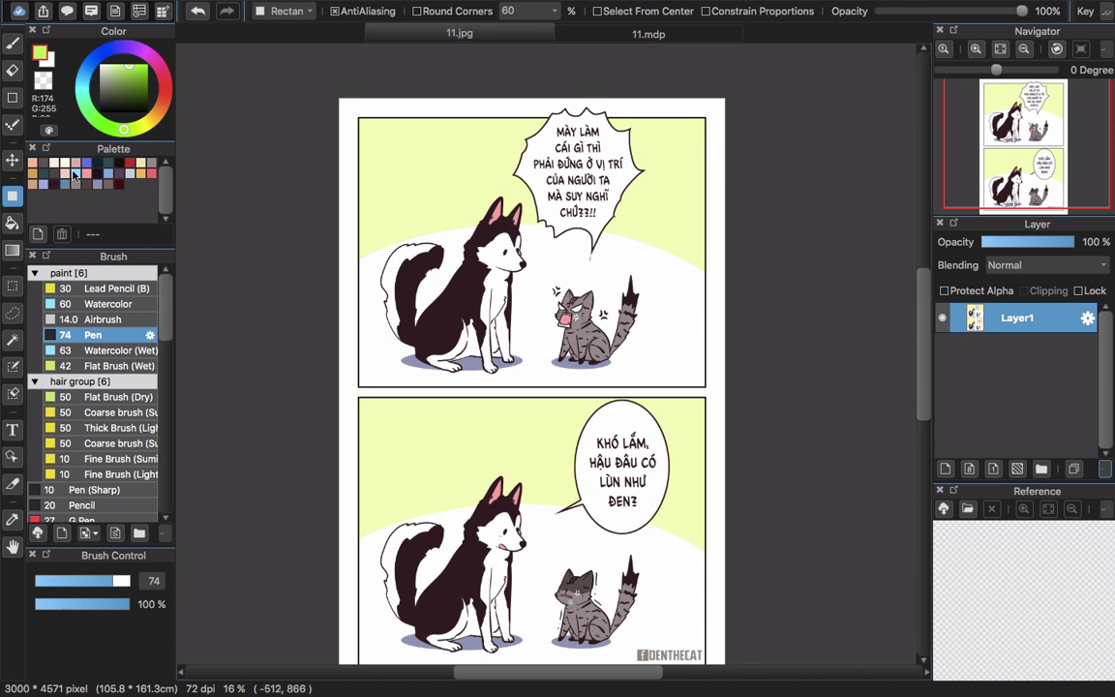
Step: Create a selection from the brightness of the comic's Layer1
left_click(12, 285)
left_click(12, 339)
left_click(13, 285)
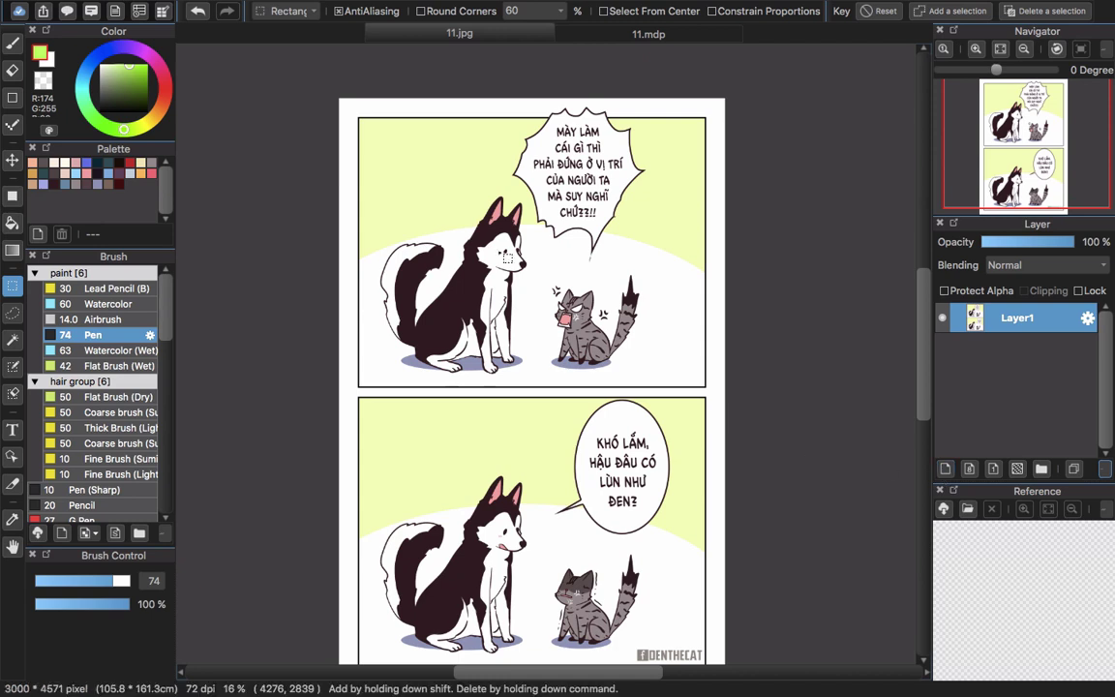
mouse_move(366, 6)
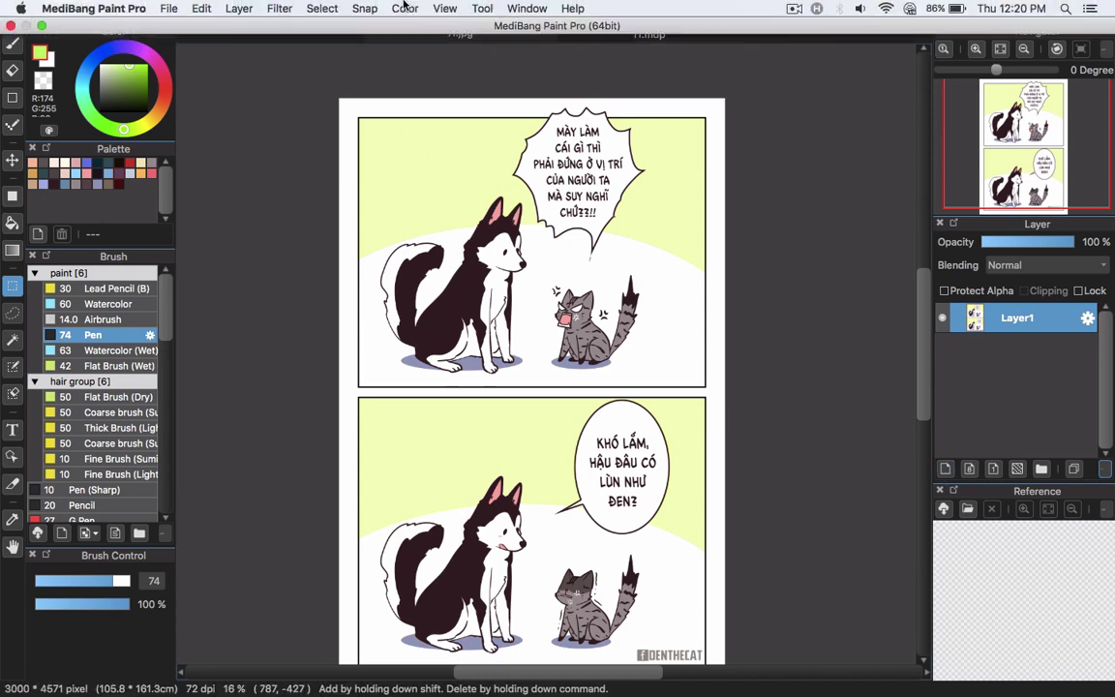
left_click(323, 9)
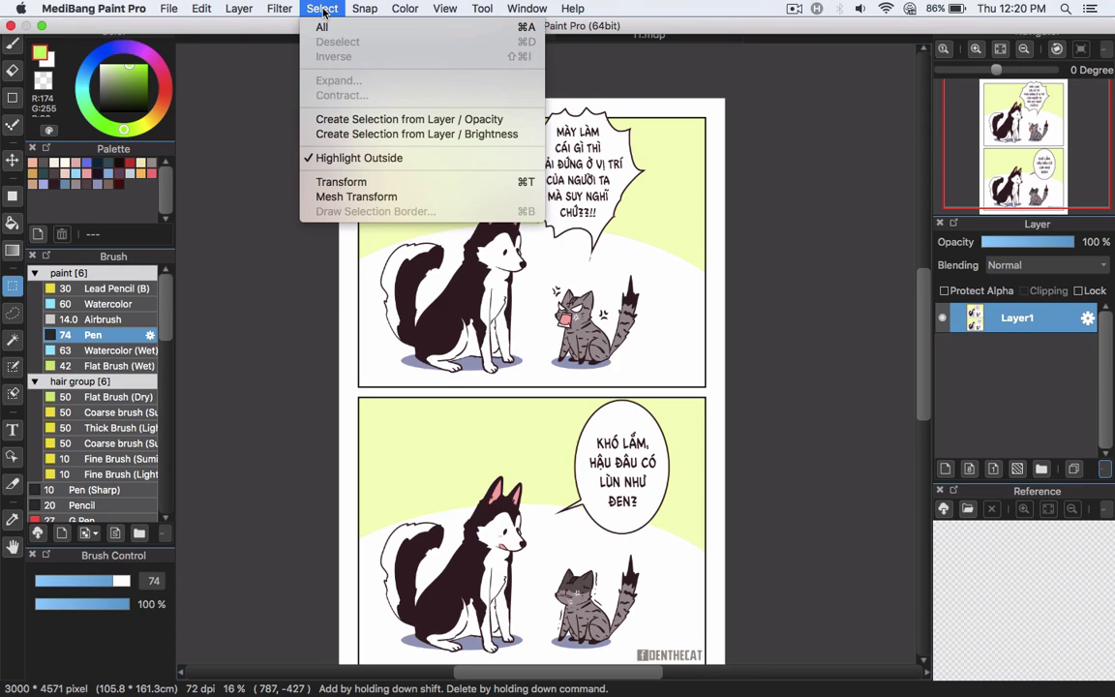
left_click(1021, 342)
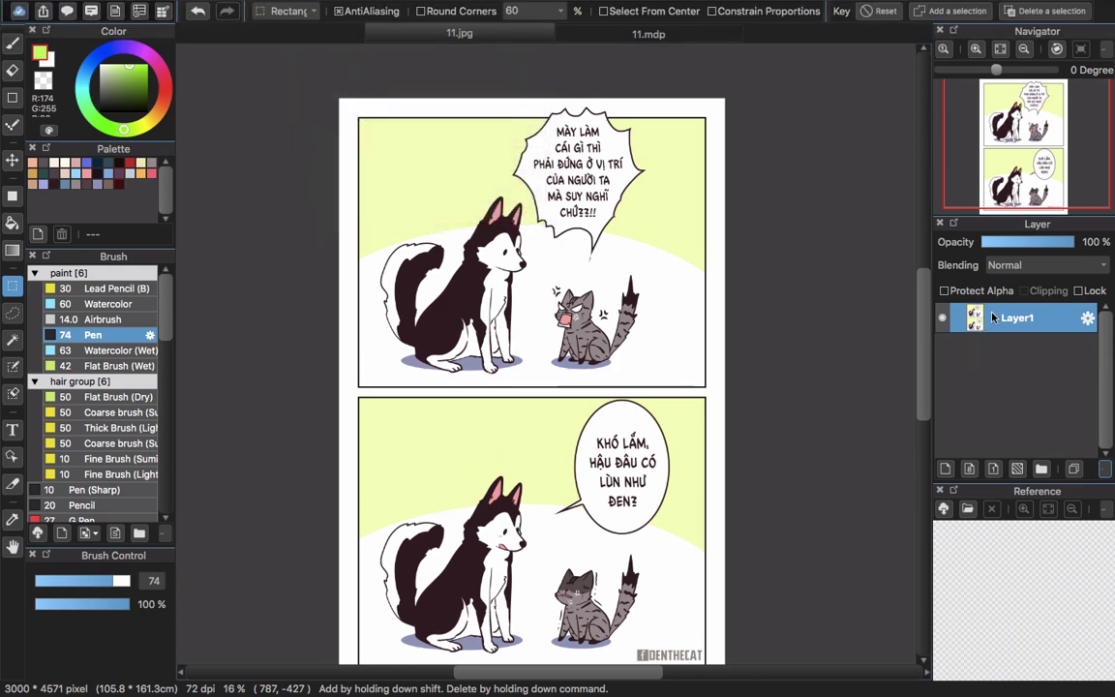
left_click(329, 8)
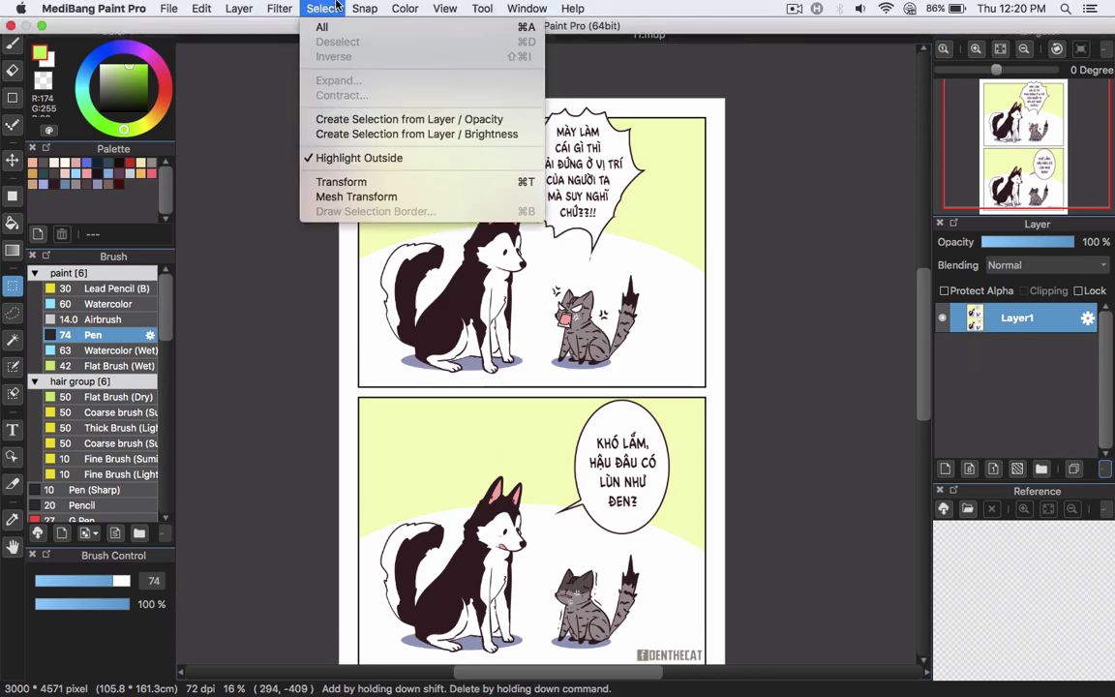
left_click(392, 136)
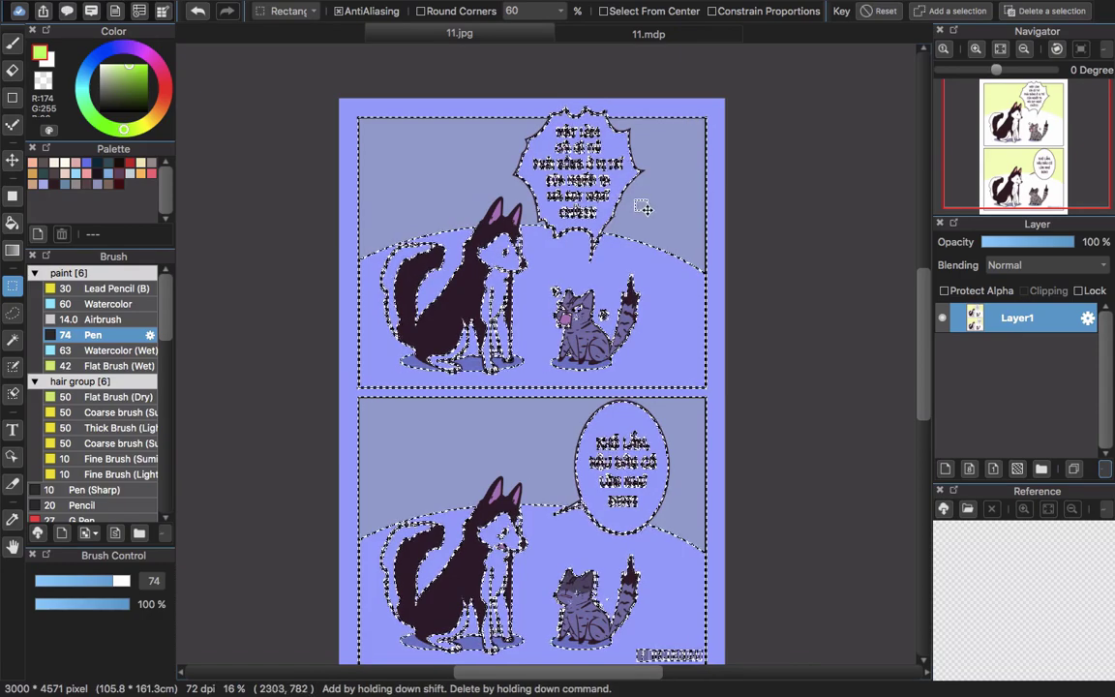
Step: Fill the brightness selection with light red (R 255, G 103) on a new layer using a page-covering rectangle, and clear the selection
left_click(945, 468)
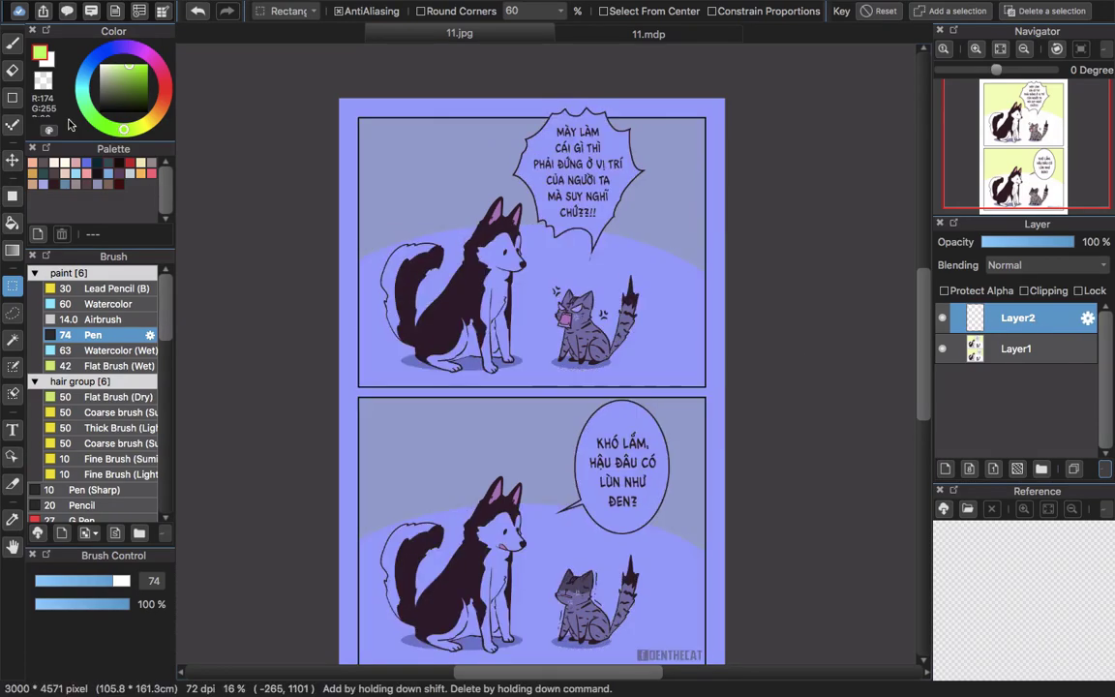
left_click(166, 94)
left_click(165, 89)
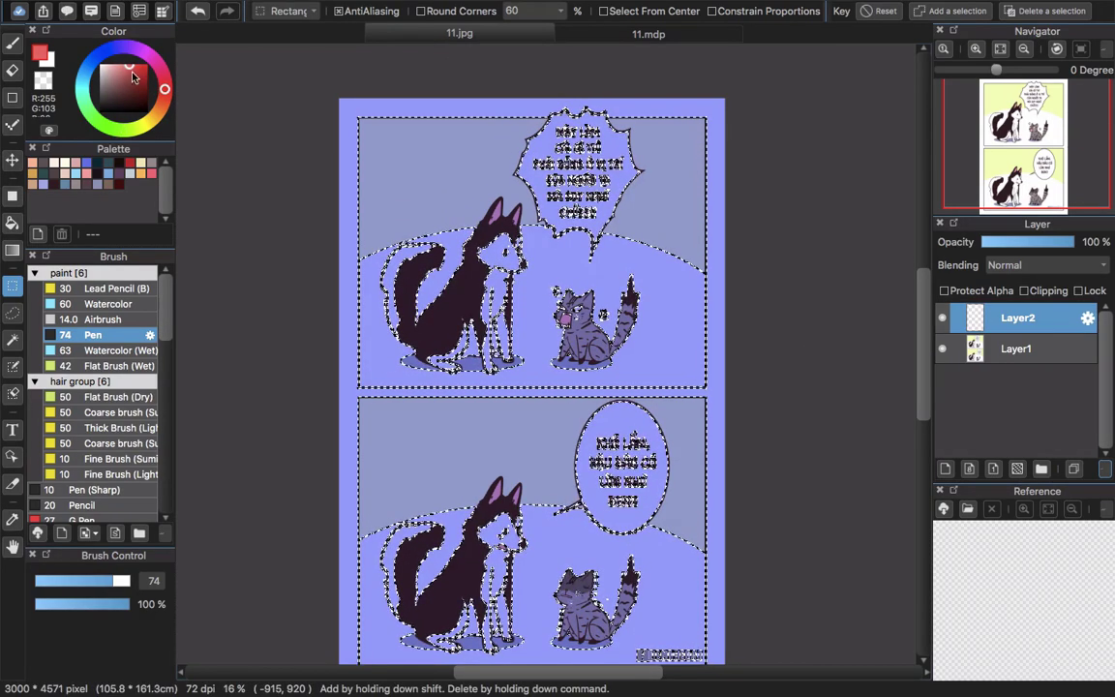
left_click(13, 194)
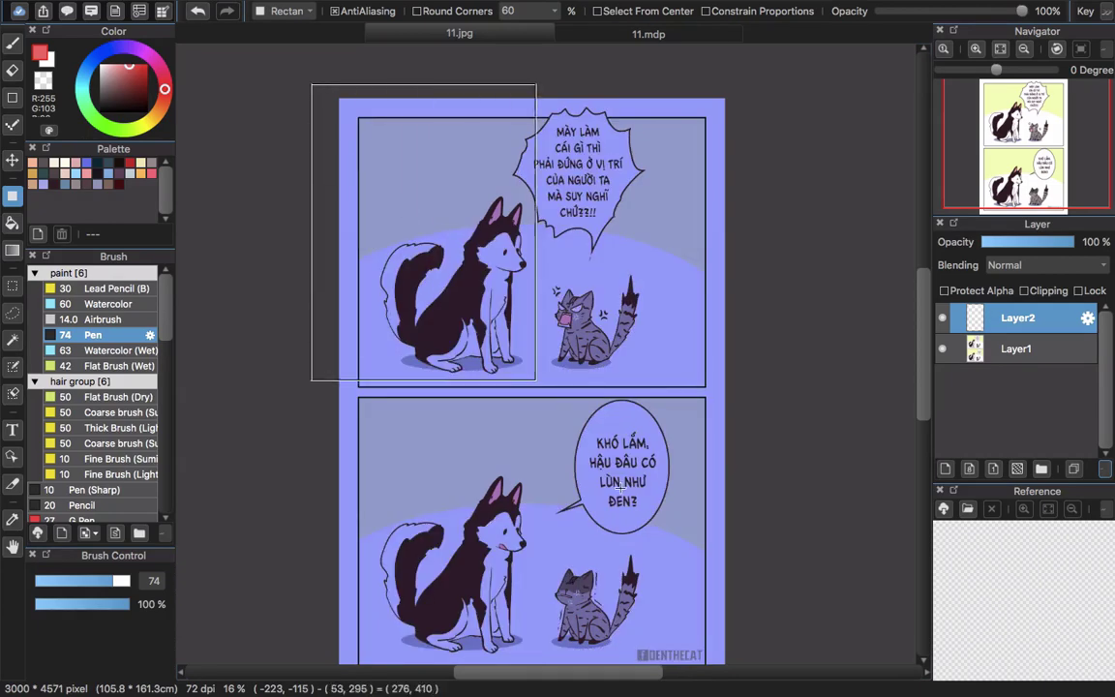
left_click_drag(717, 589, 746, 597)
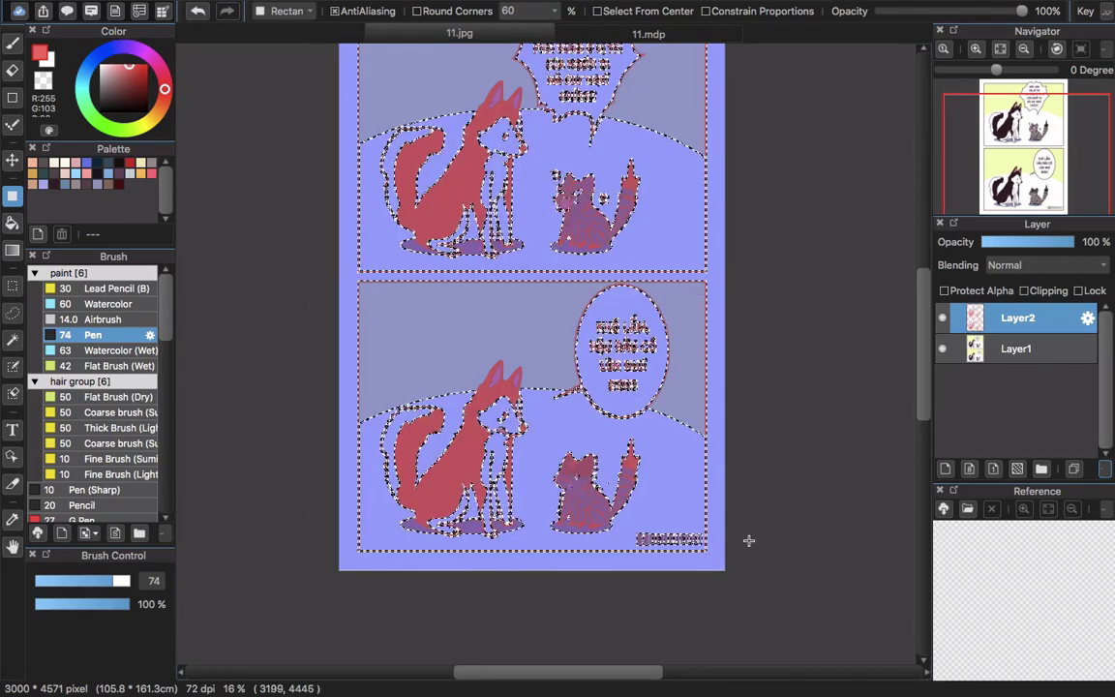
scroll(746, 609, "down", 2)
scroll(748, 535, "up", 2)
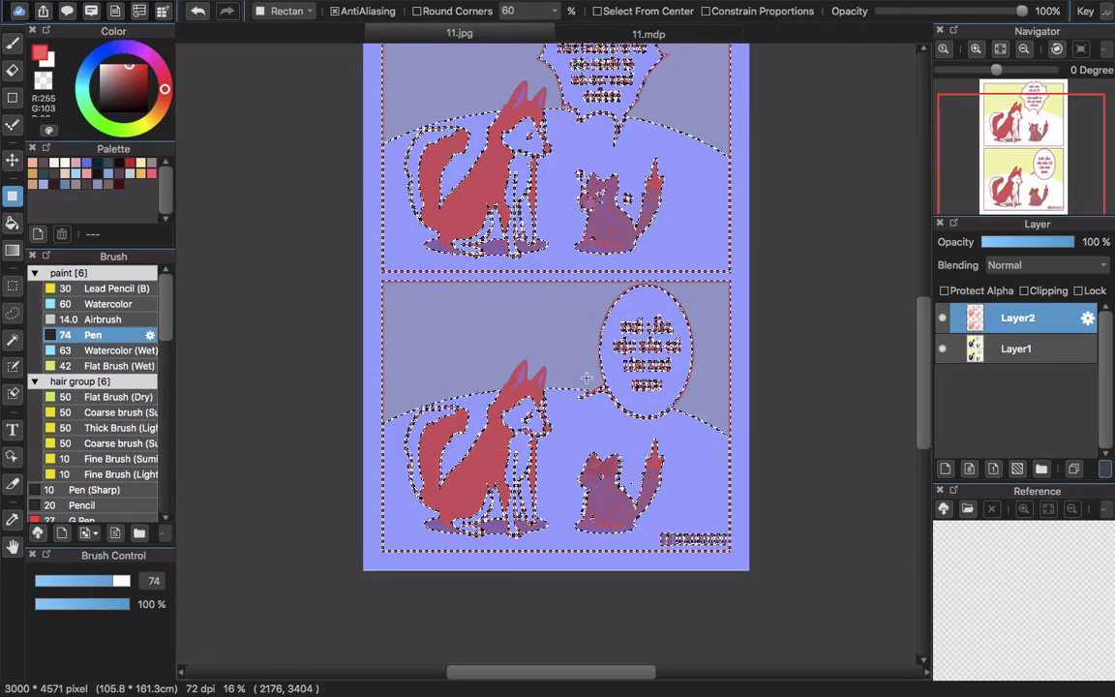
key("ctrl+d")
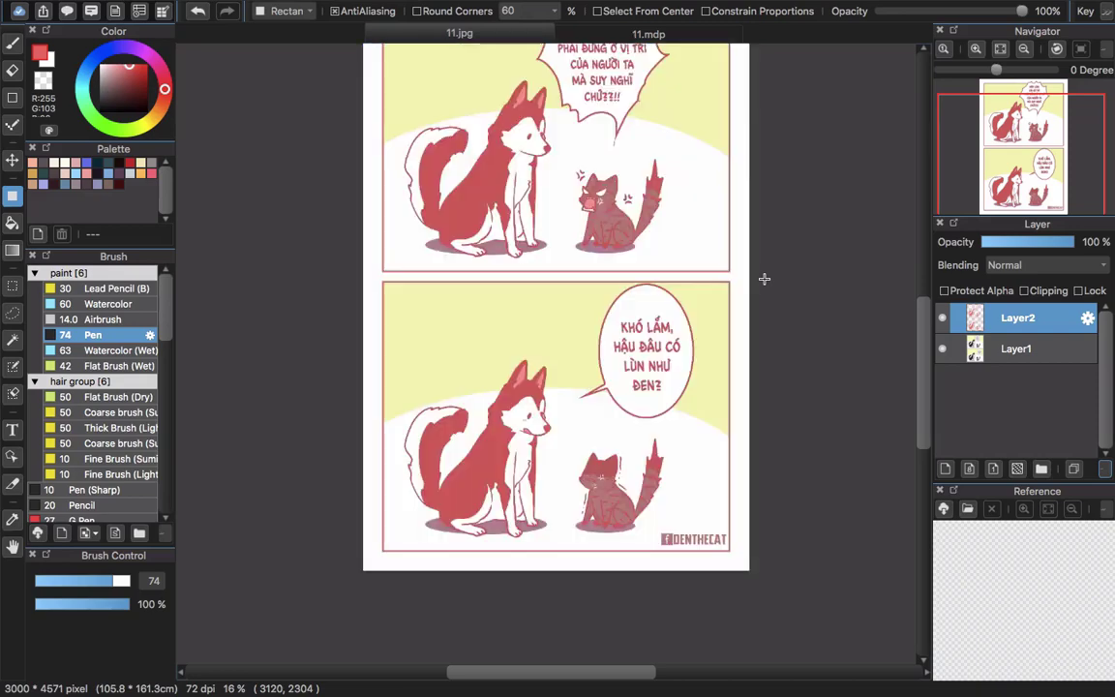
Step: Hide the original comic layer so that only the red-filled layer is shown
scroll(765, 283, "down", 1)
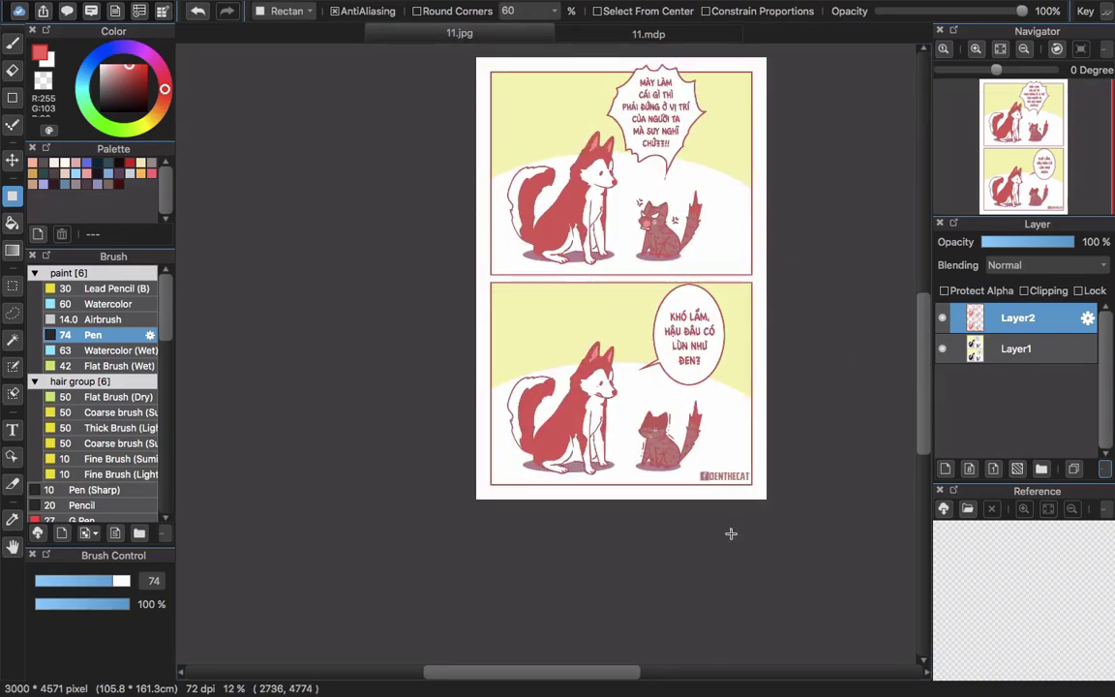
left_click_drag(552, 672, 581, 678)
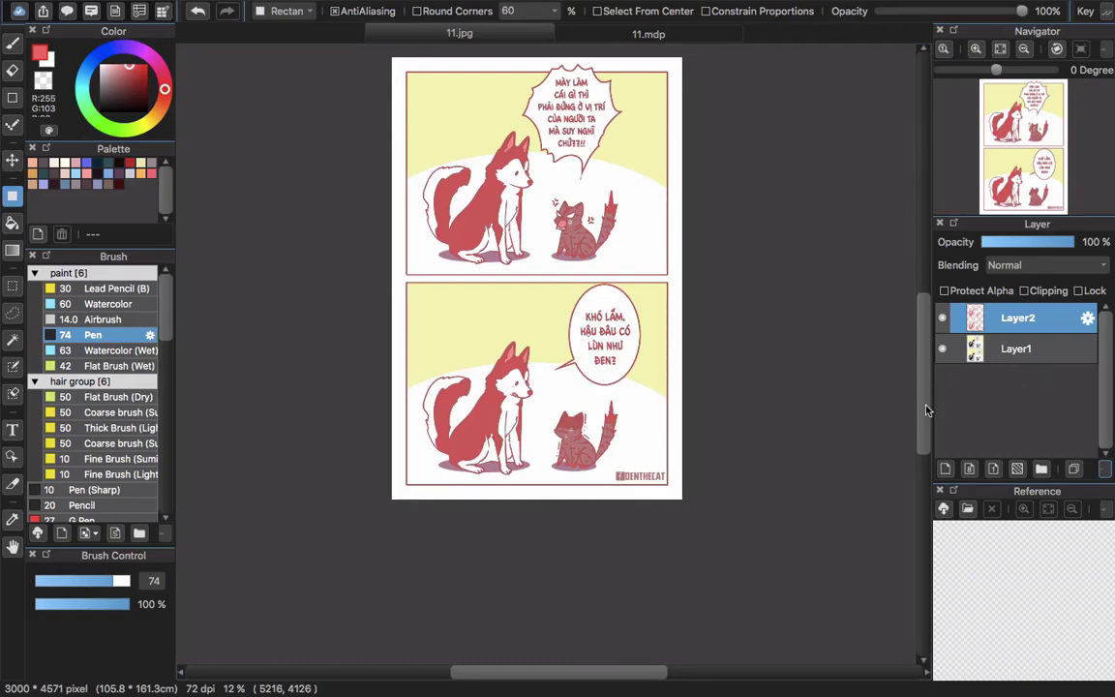
left_click_drag(925, 407, 926, 387)
scroll(644, 229, "up", 5)
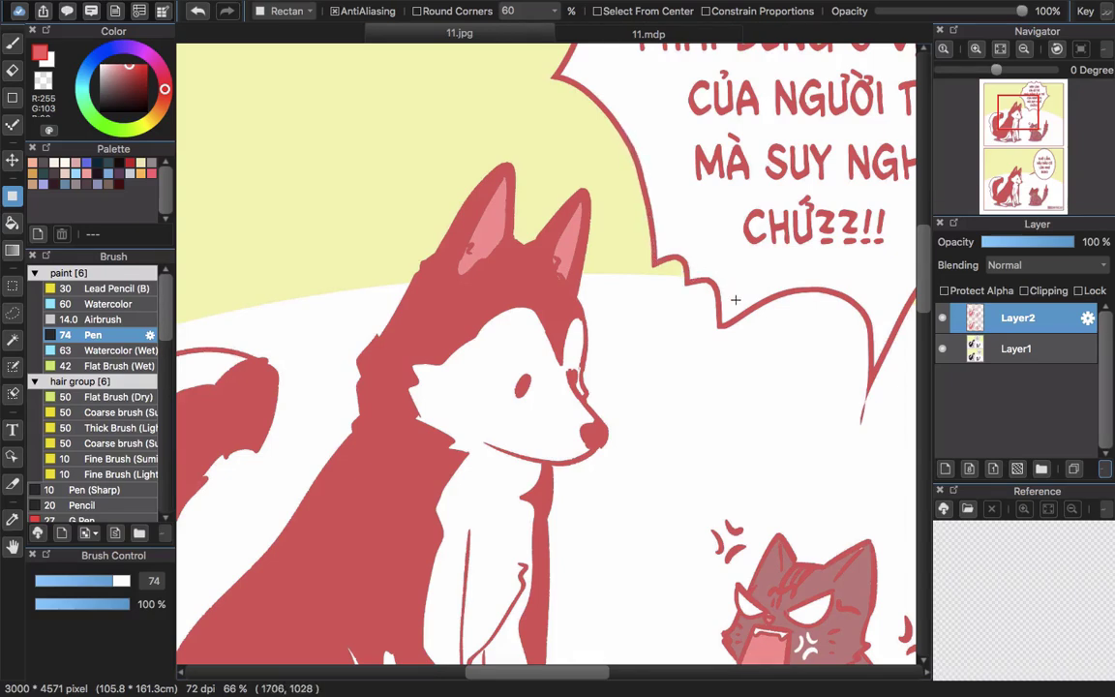
left_click(942, 350)
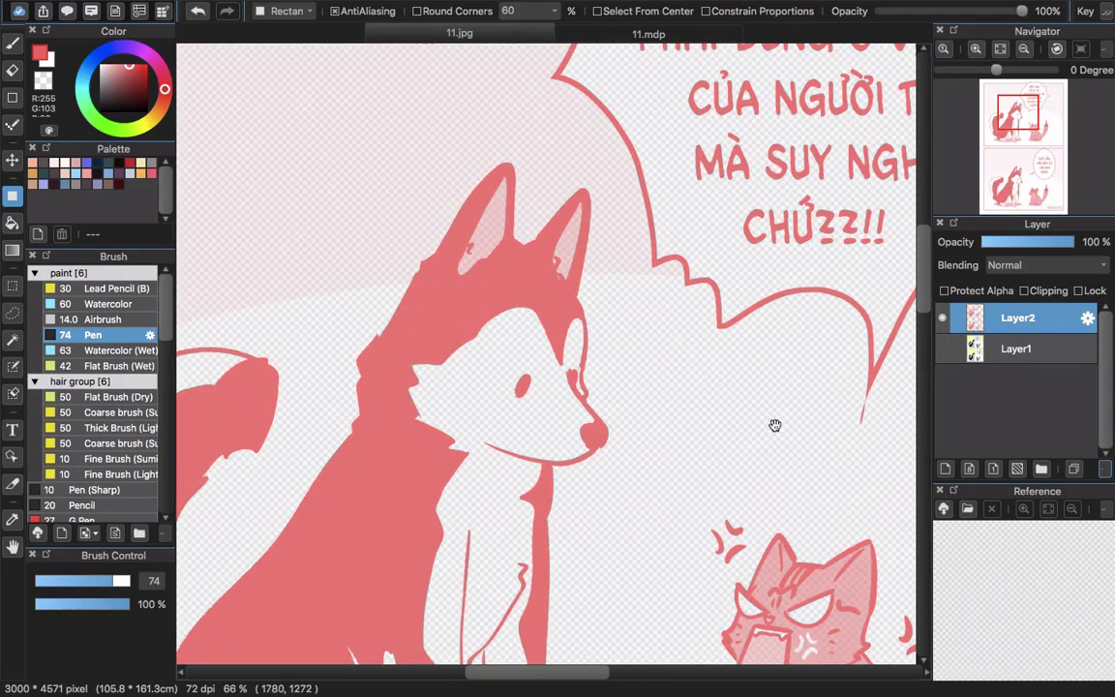
Step: Examine how opaque the red fill is across the dog, the cat, the speech bubble and the background of the upper panel
left_click_drag(765, 414, 572, 331)
scroll(589, 341, "up", 5)
scroll(590, 343, "down", 5)
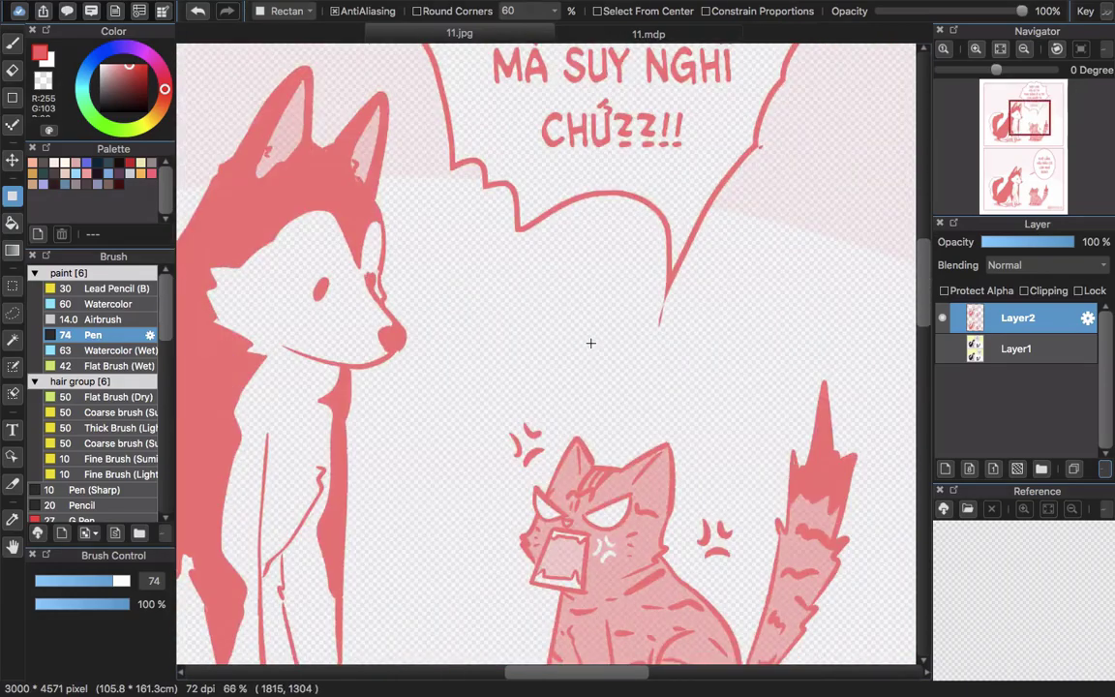
scroll(591, 343, "down", 4)
scroll(590, 341, "up", 4)
left_click_drag(465, 317, 739, 311)
left_click_drag(489, 284, 404, 307)
scroll(360, 317, "right", 5)
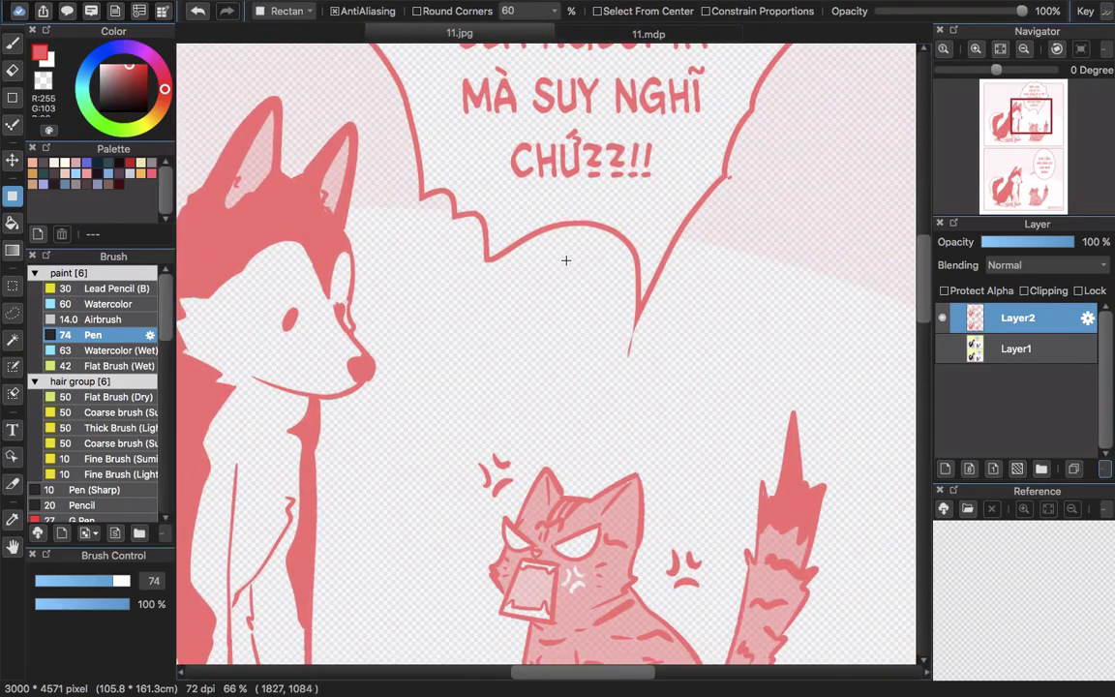
scroll(639, 258, "right", 5)
scroll(639, 258, "up", 2)
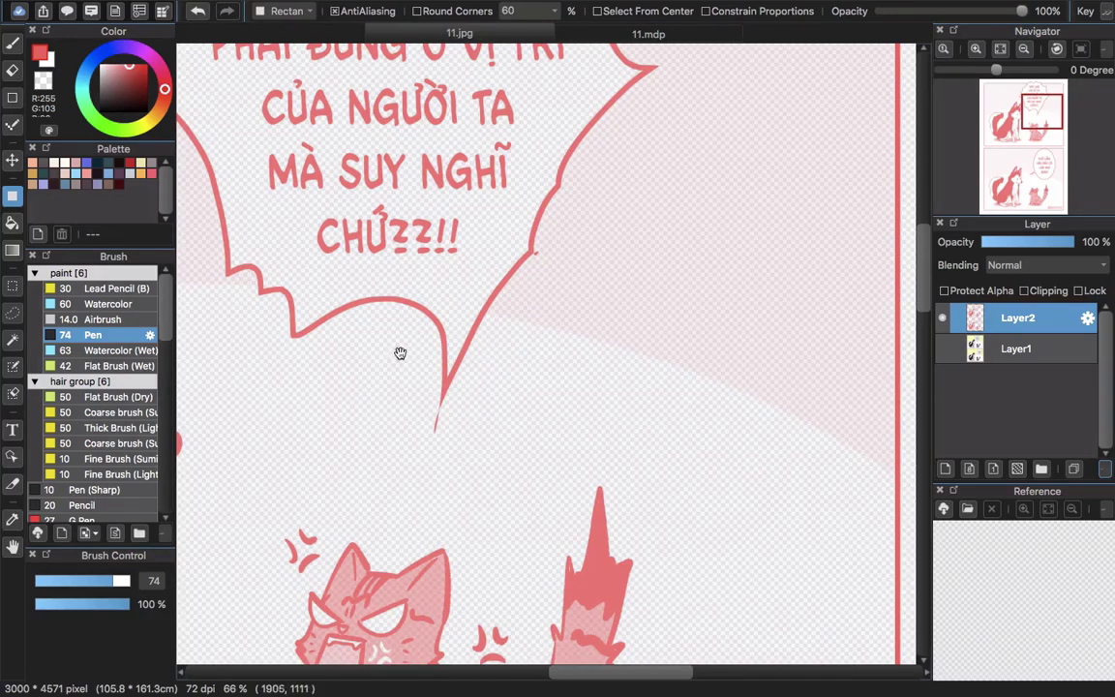
scroll(397, 356, "left", 6)
scroll(398, 356, "down", 1)
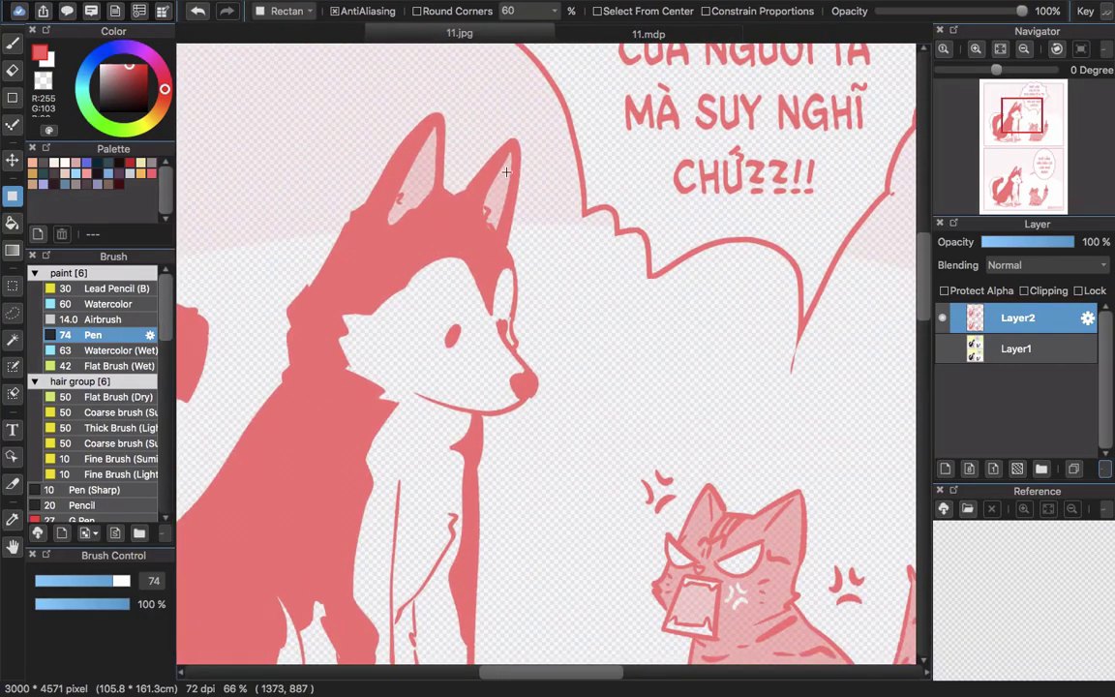
scroll(606, 167, "up", 3)
scroll(606, 166, "left", 1)
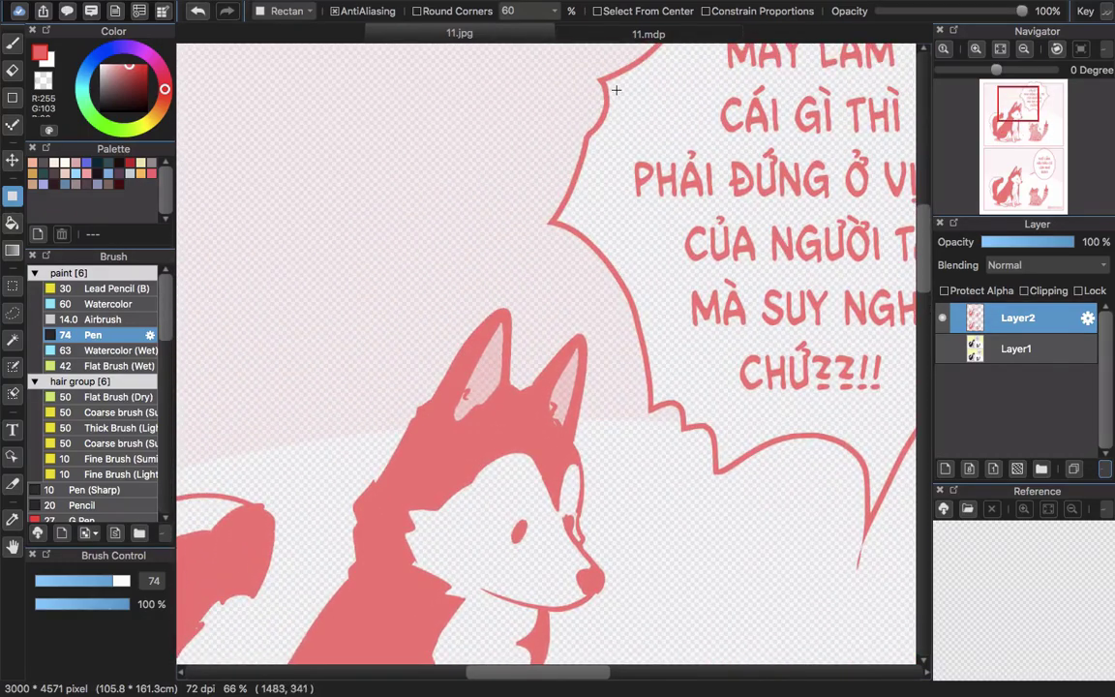
scroll(523, 209, "up", 1)
scroll(567, 216, "down", 3)
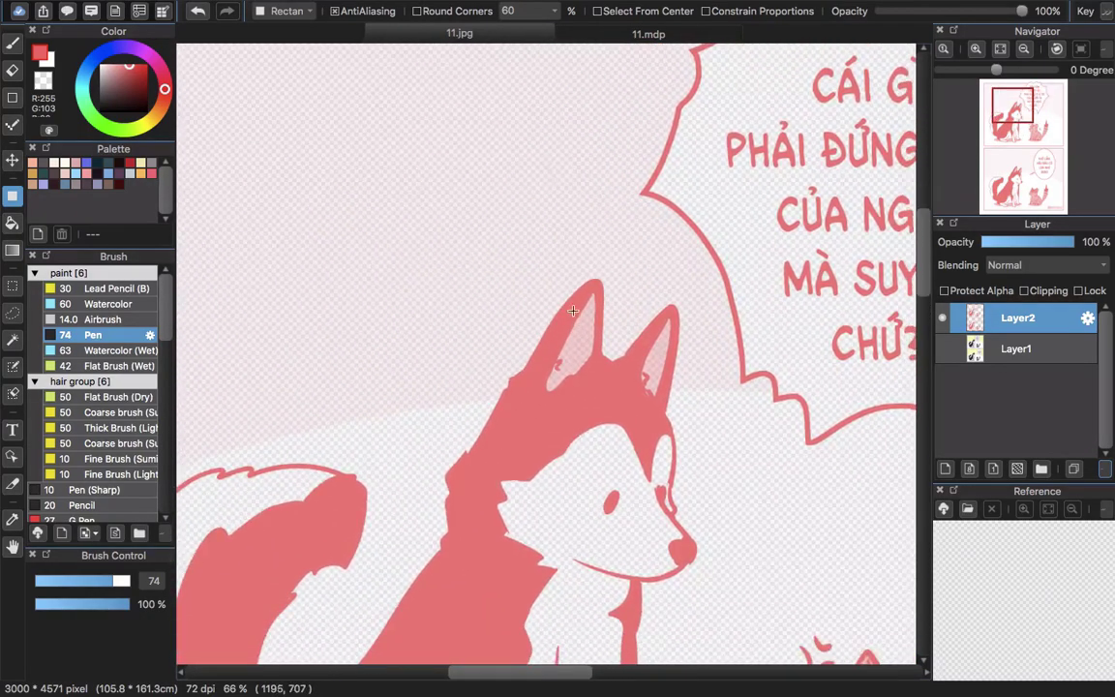
scroll(575, 310, "up", 5)
scroll(575, 311, "down", 8)
scroll(576, 314, "down", 4)
scroll(580, 313, "up", 3)
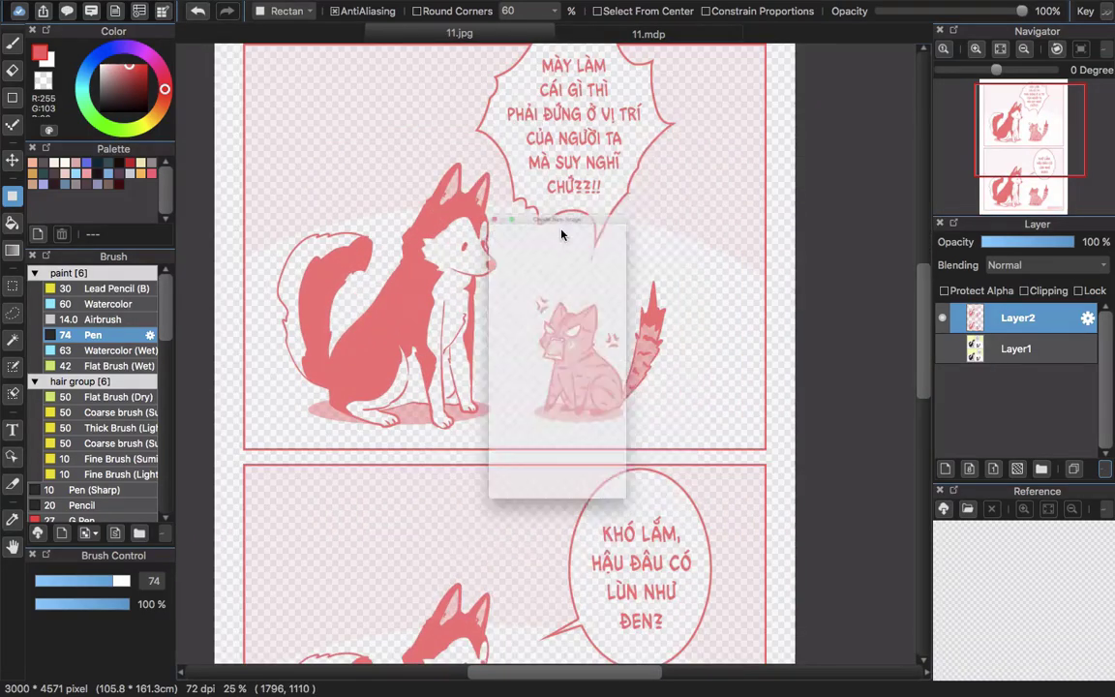
Step: On a new 21 × 29.7 cm, 300 dpi image, paint a black curved Pen stroke with a shorter greyish-pink stroke just above it
key("super+n")
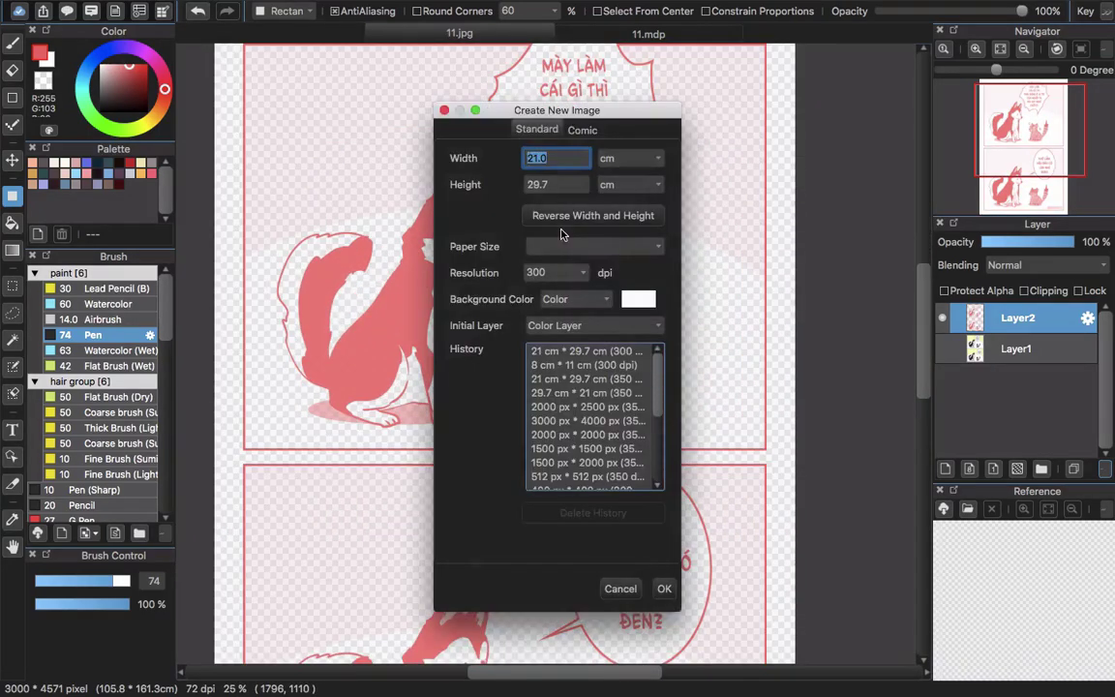
left_click(663, 588)
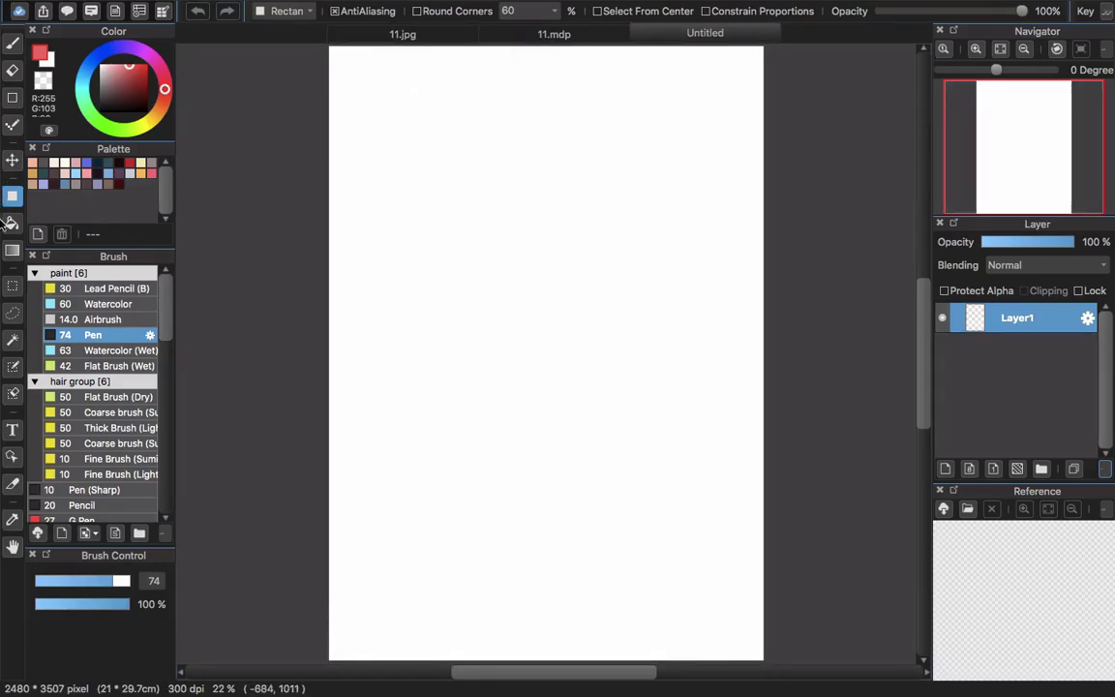
left_click(32, 174)
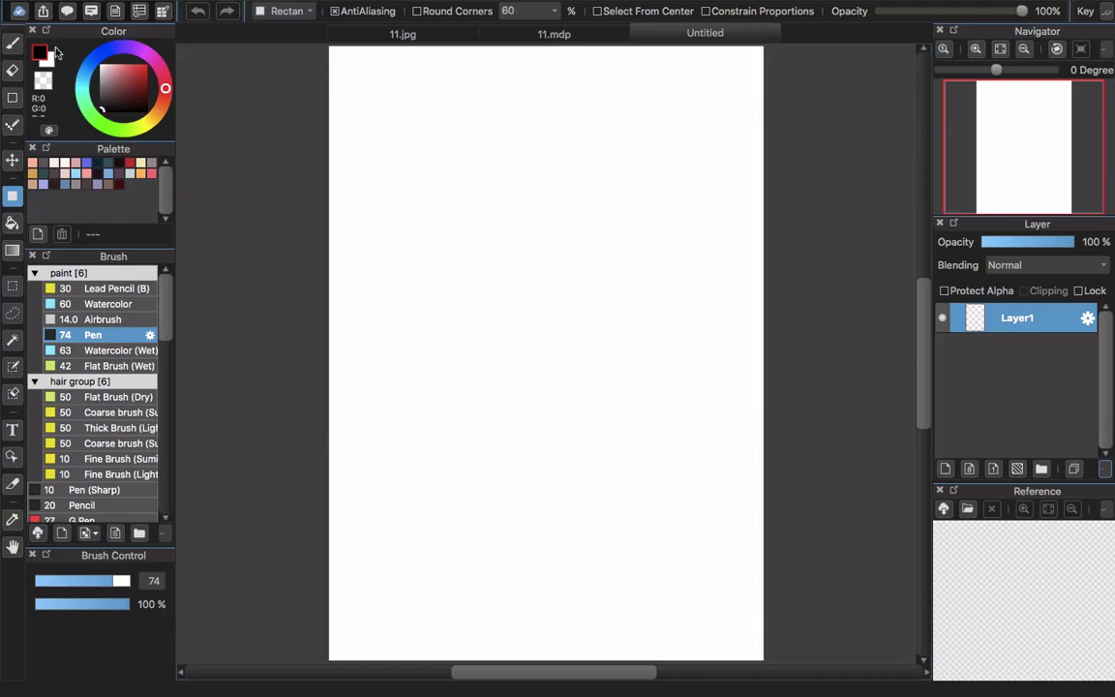
left_click(13, 43)
mouse_move(451, 349)
left_mouse_down()
mouse_move(539, 339)
mouse_move(615, 379)
left_mouse_up()
left_click(107, 74)
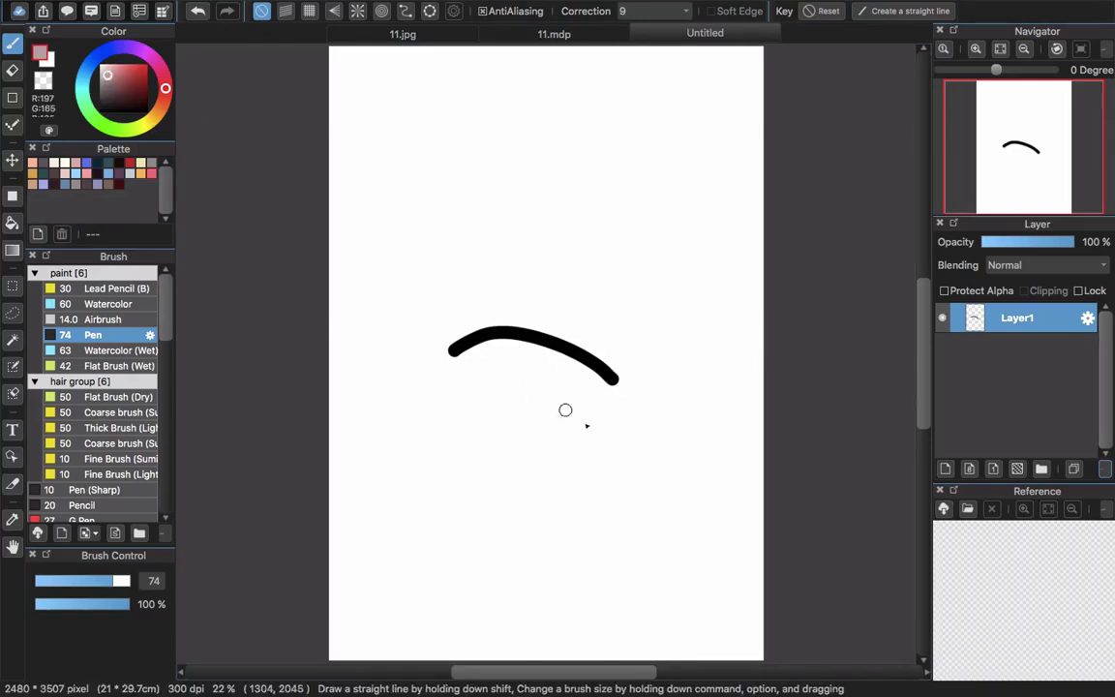
left_click_drag(484, 325, 558, 331)
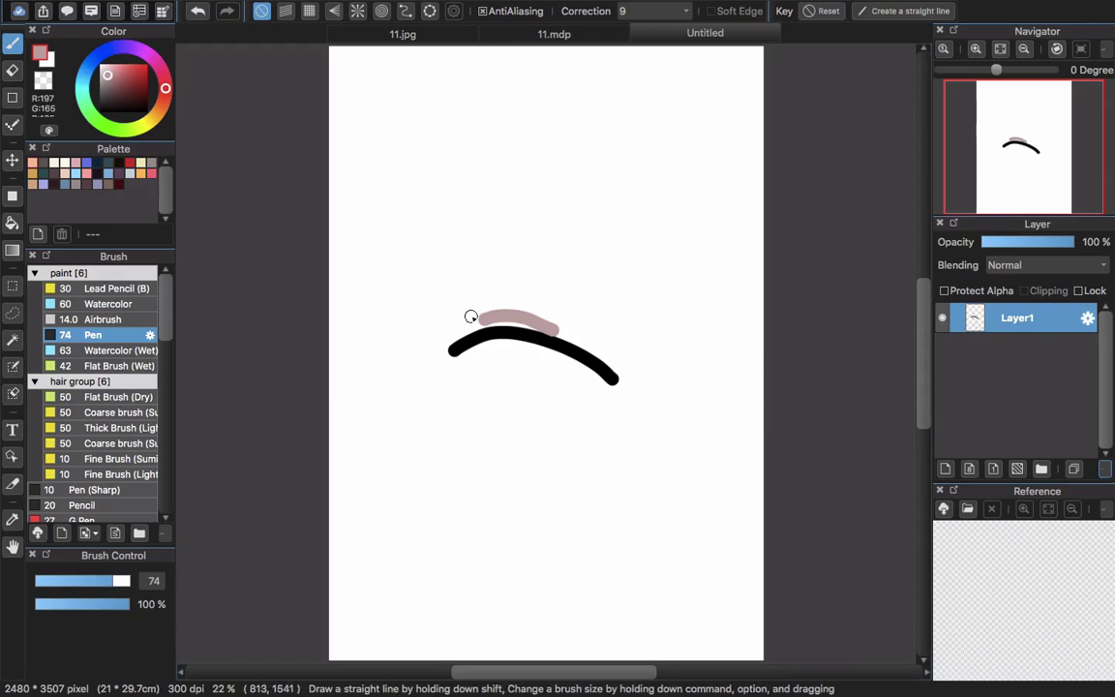
Step: Create a selection of the two strokes from the layer's brightness
left_click(327, 10)
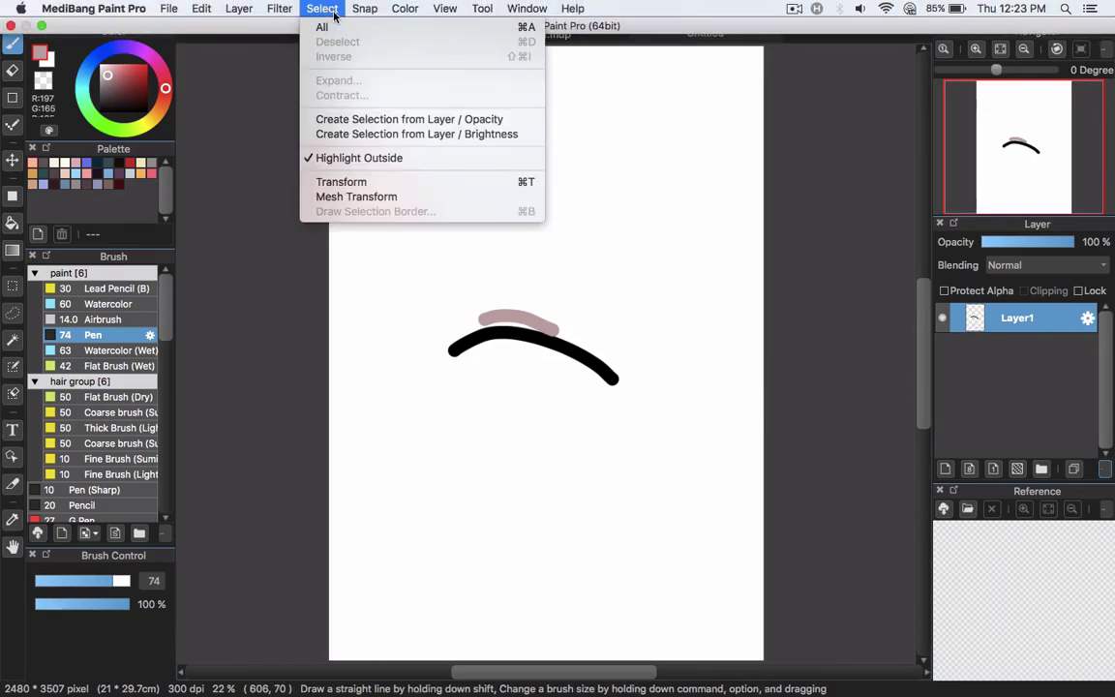
left_click(435, 135)
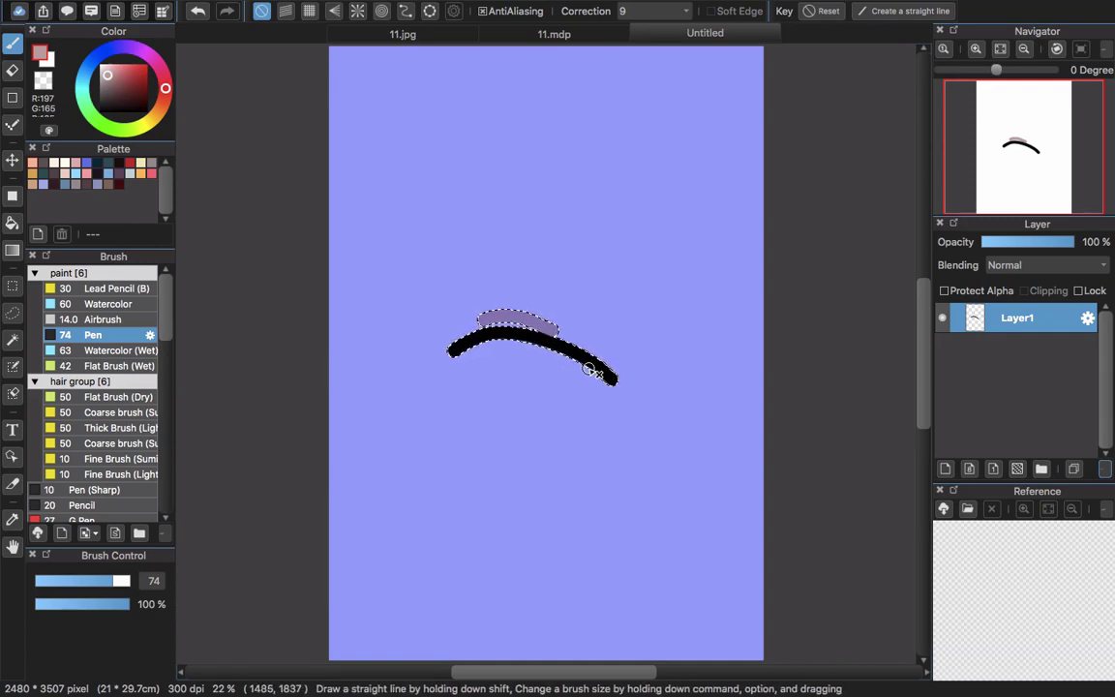
Step: Replace the selection with one created from the layer's opacity
mouse_move(379, 7)
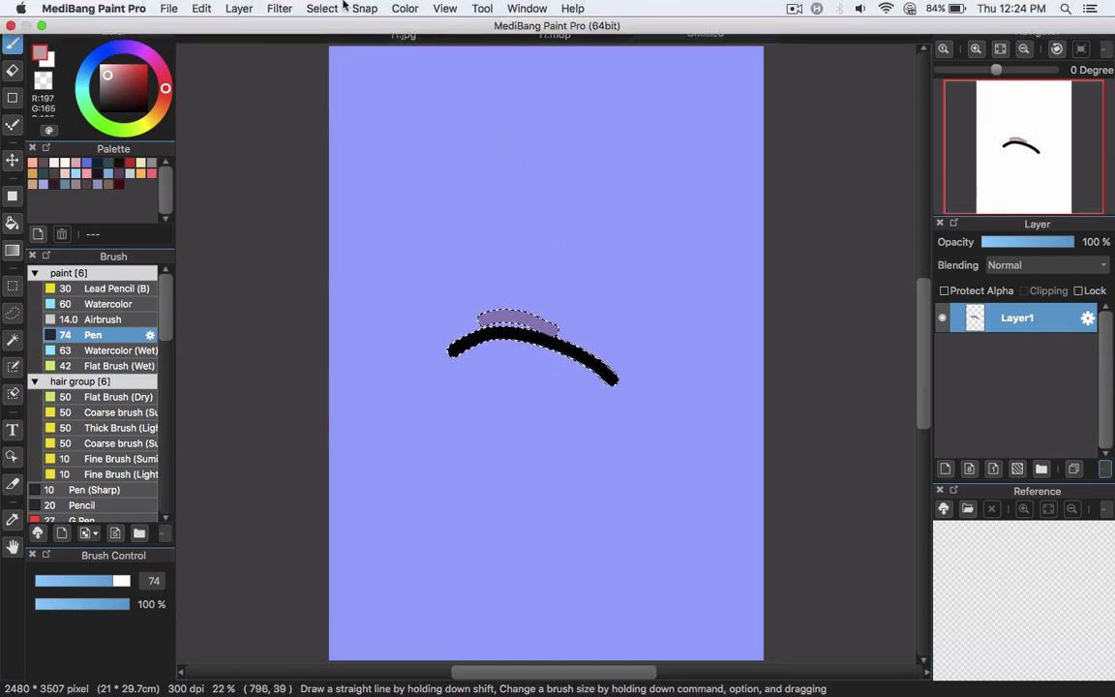
left_click(321, 8)
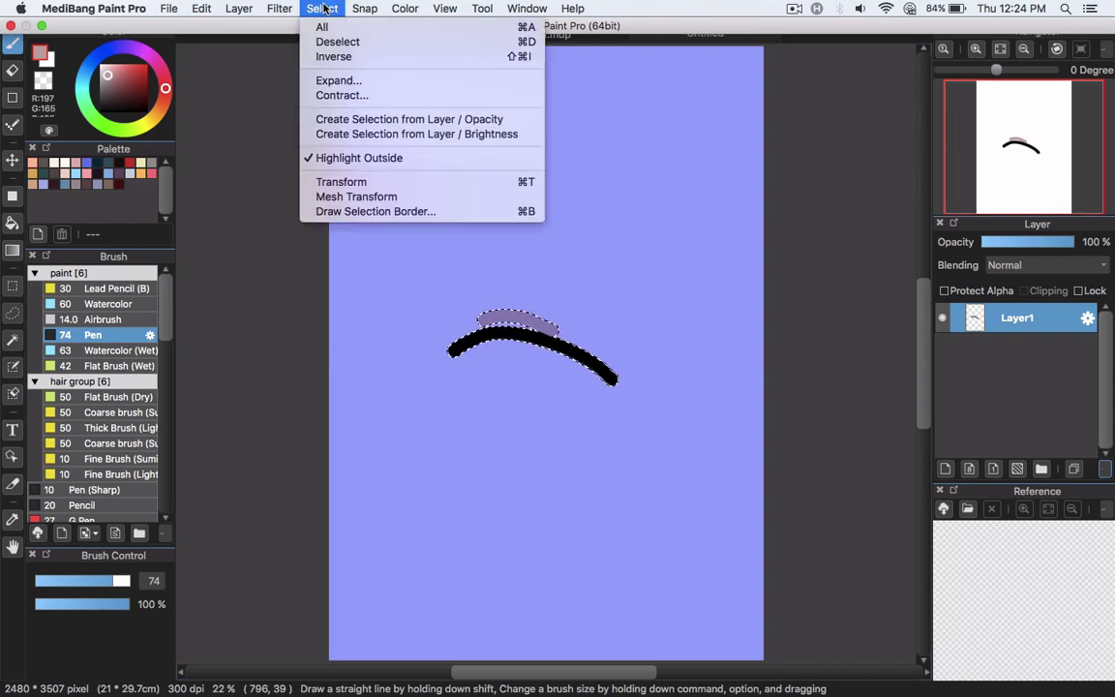
left_click(382, 121)
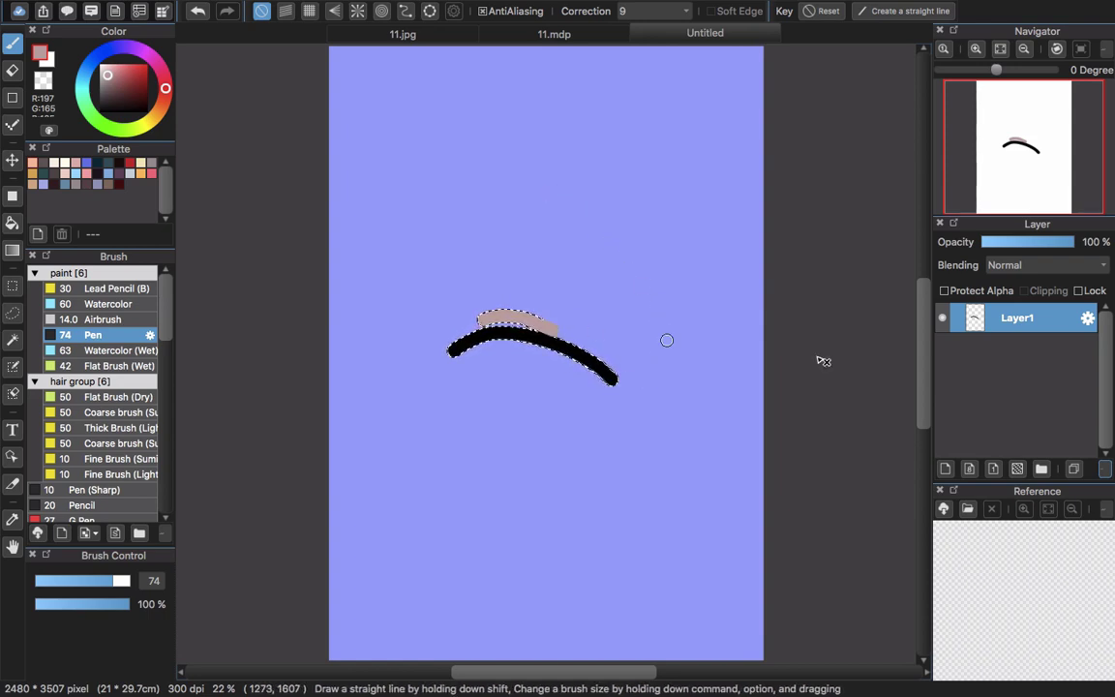
Step: Set the drawing colour to light red (R 255, G 120) and create the selection from the layer's brightness again
mouse_move(123, 73)
left_mouse_down()
mouse_move(117, 60)
mouse_move(127, 66)
left_mouse_up()
key("super+d")
left_click(322, 8)
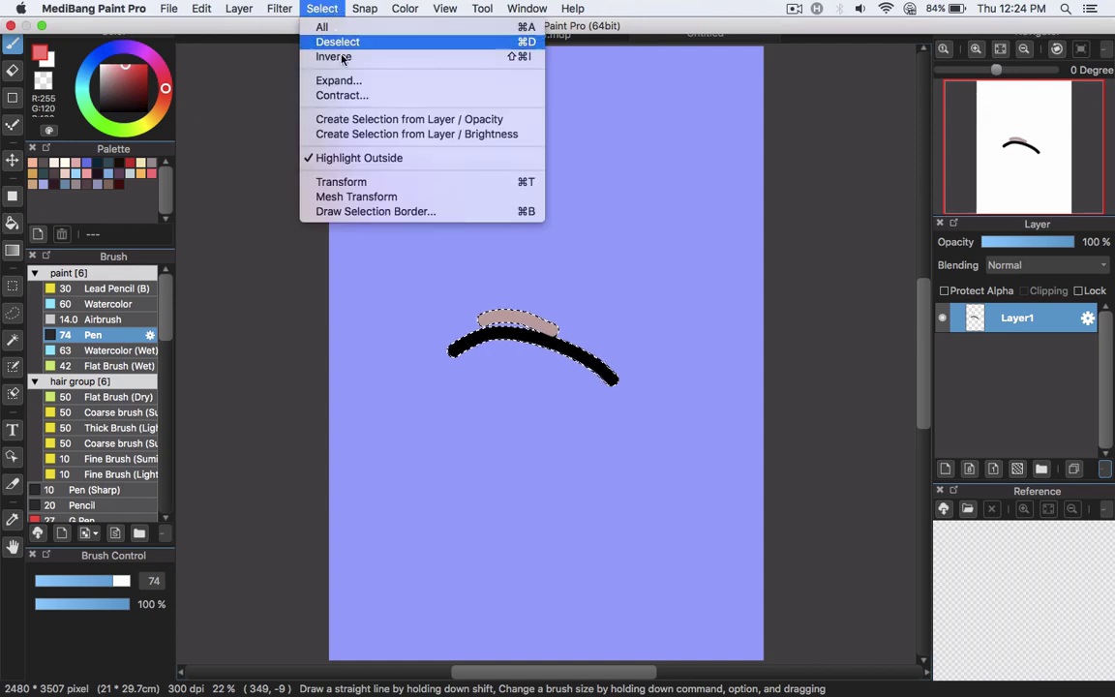
left_click(373, 133)
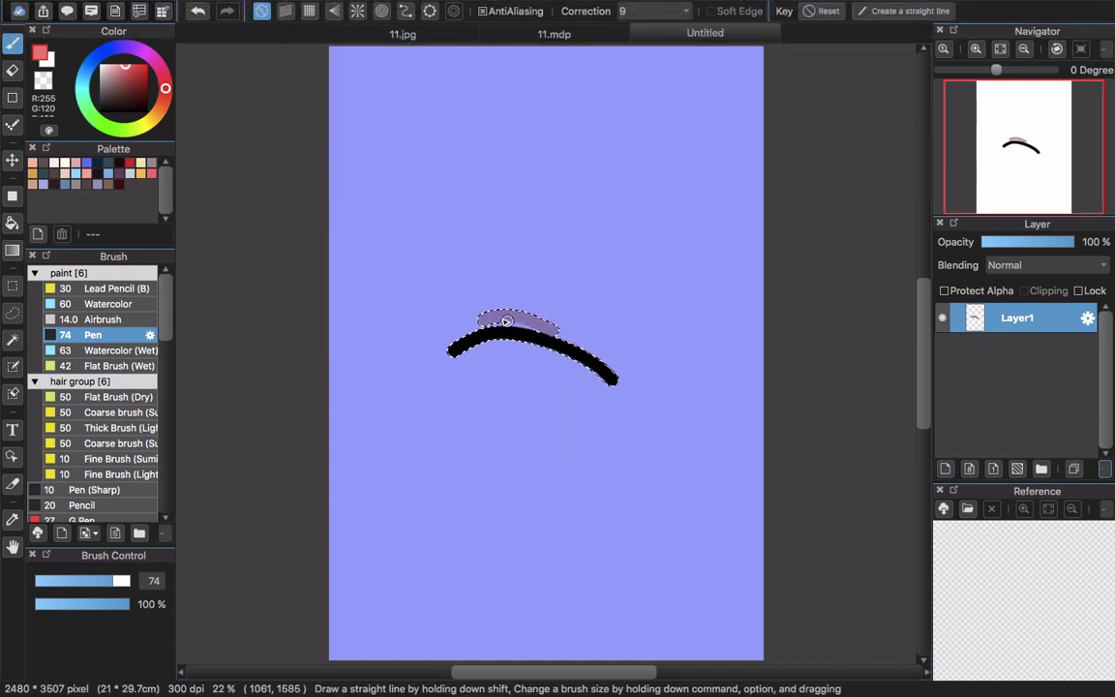
Step: Add a new layer and fill the brightness-based selection with light red using a filled rectangle about 1588 × 902 px, then deselect
scroll(475, 314, "up", 6)
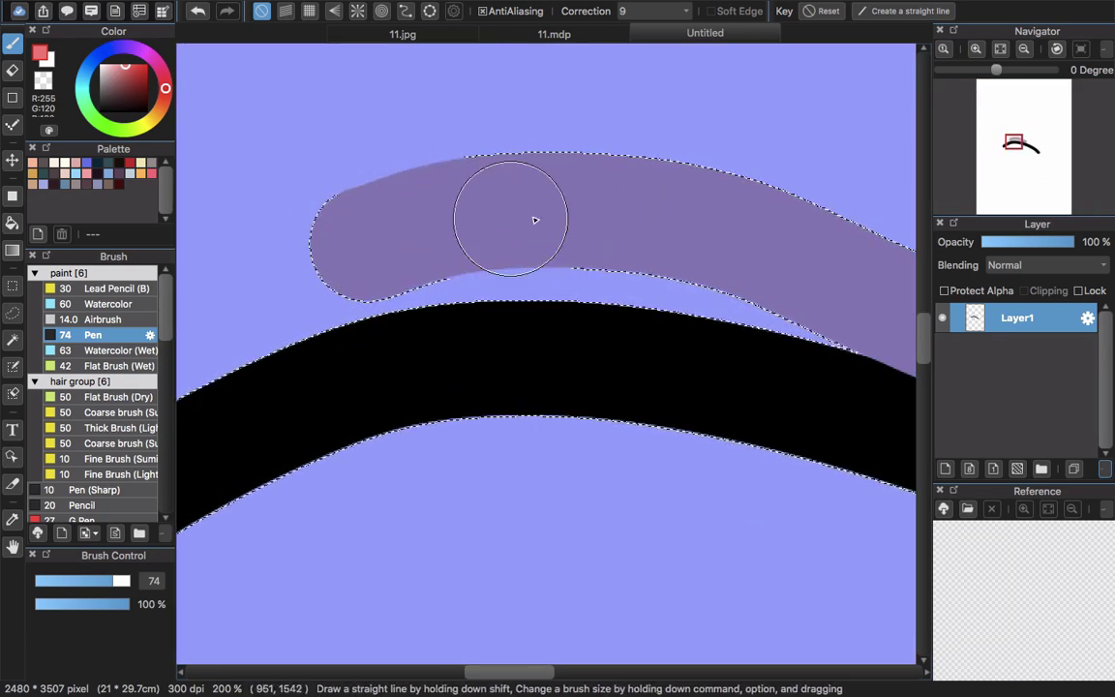
scroll(536, 263, "up", 4)
scroll(536, 263, "down", 4)
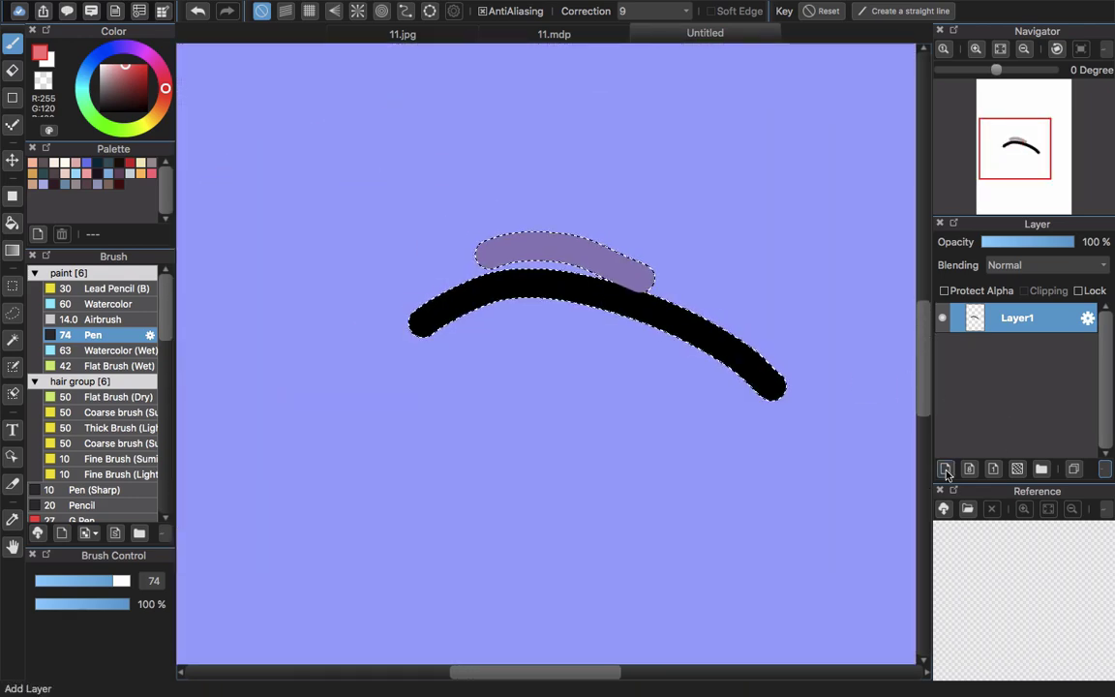
left_click(946, 469)
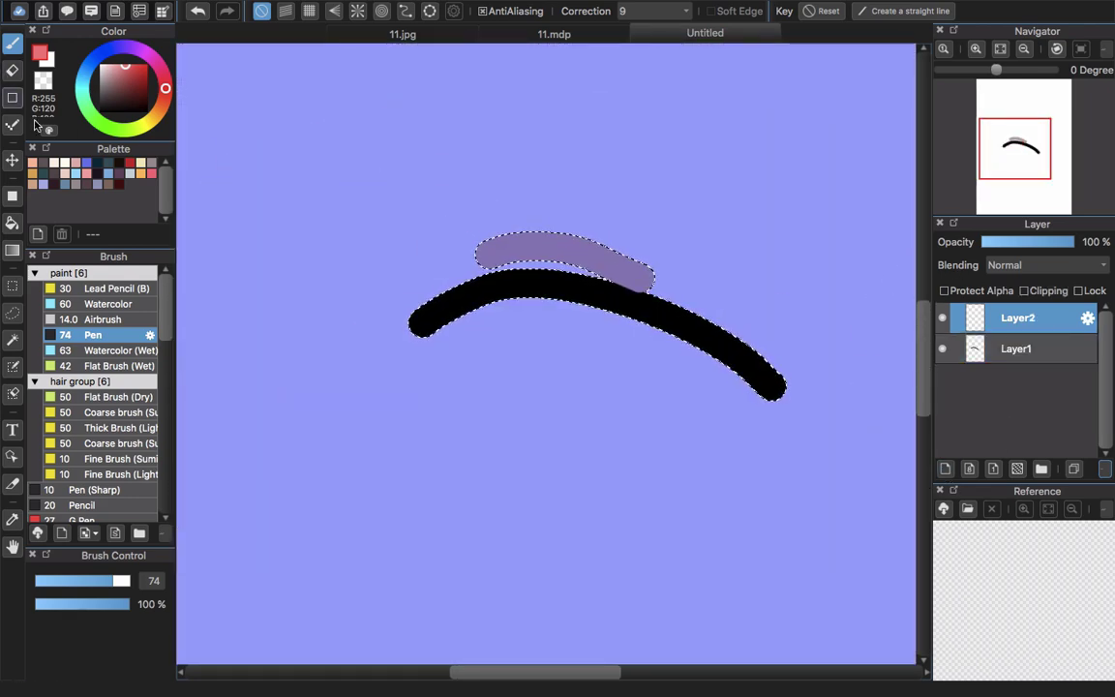
left_click(11, 195)
mouse_move(380, 167)
left_mouse_down()
mouse_move(441, 252)
mouse_move(820, 437)
left_mouse_up()
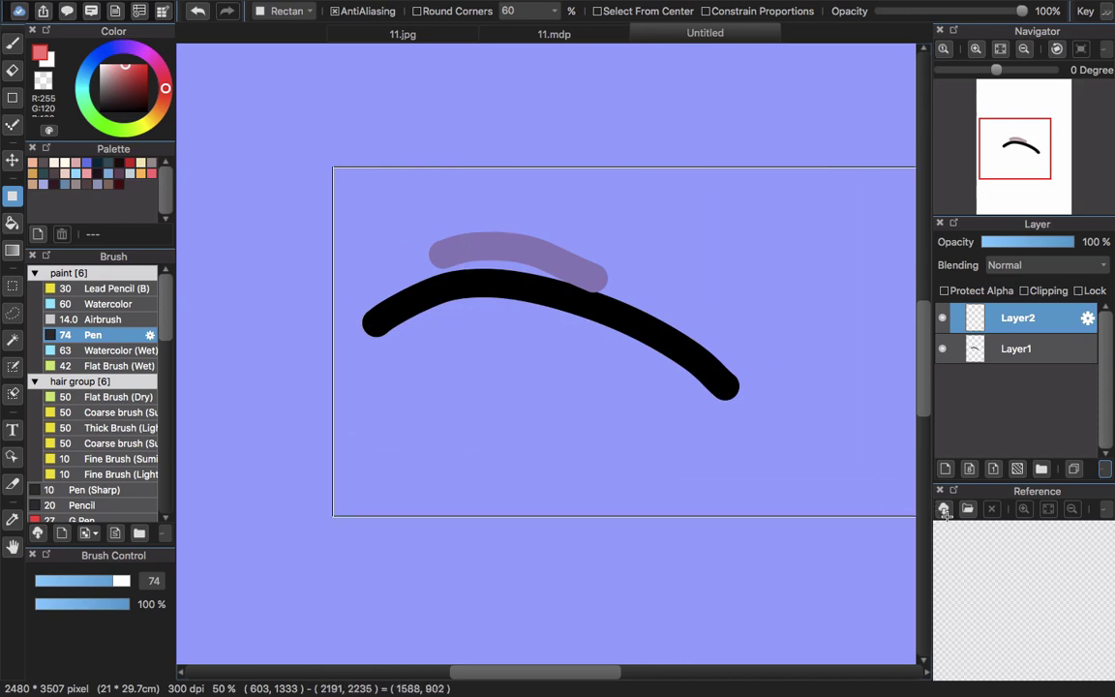
scroll(701, 492, "right", 3)
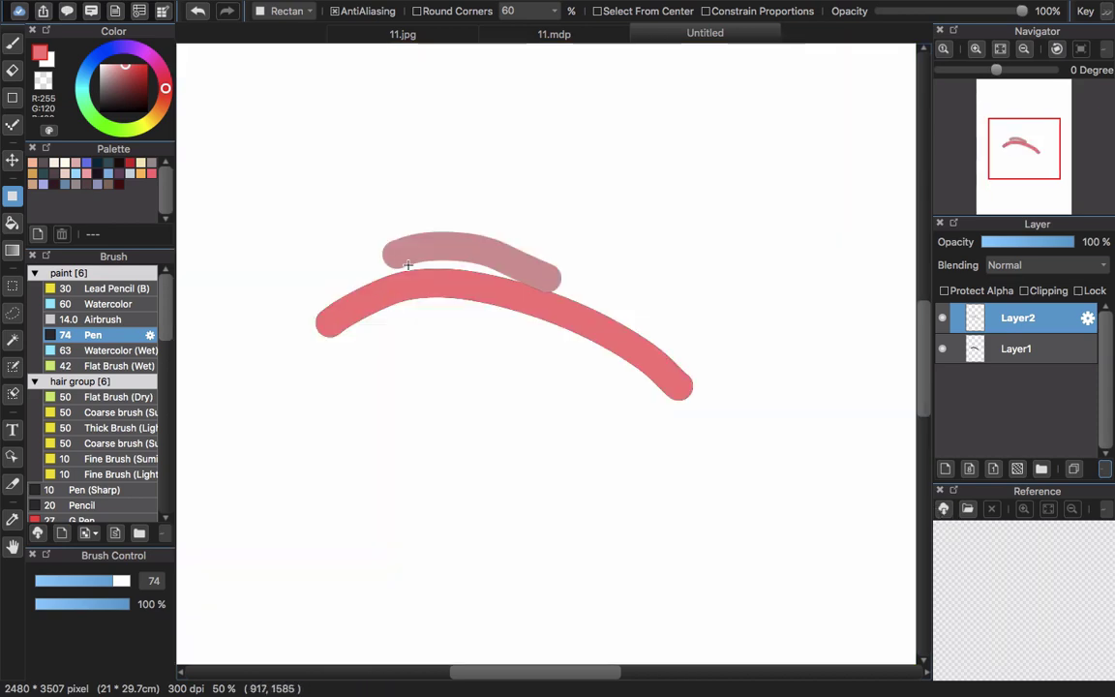
Step: Examine the brightness-based red fill up close on the test canvas and on the 11.jpg comic page
left_click(529, 290)
scroll(441, 310, "down", 1)
scroll(440, 311, "up", 3)
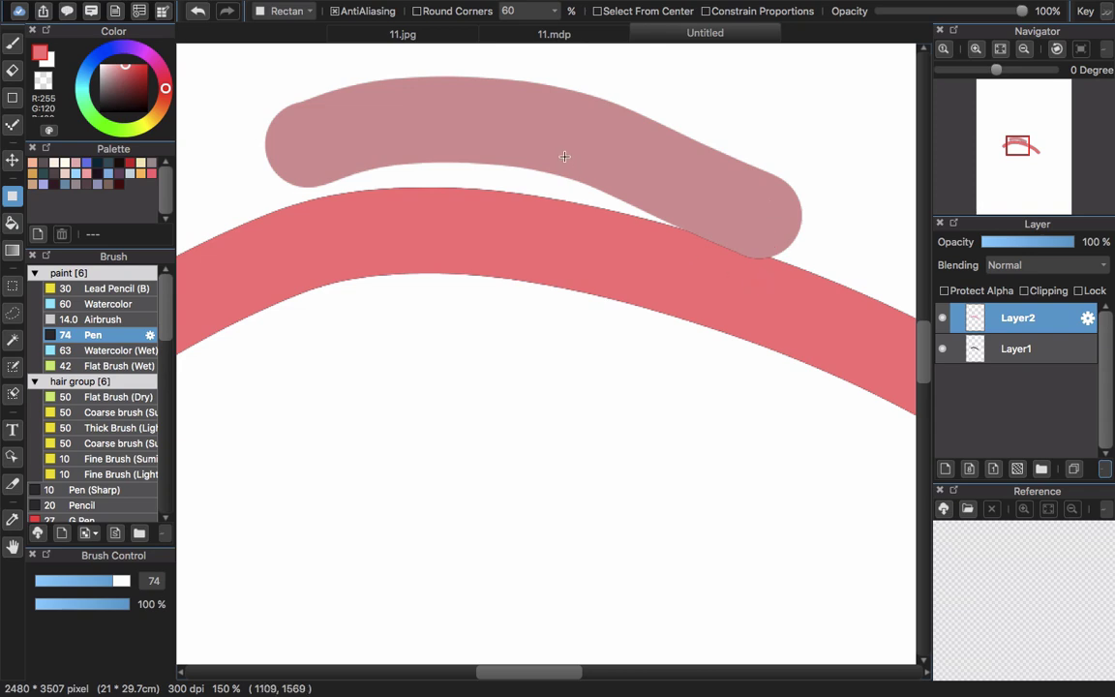
scroll(564, 156, "down", 3)
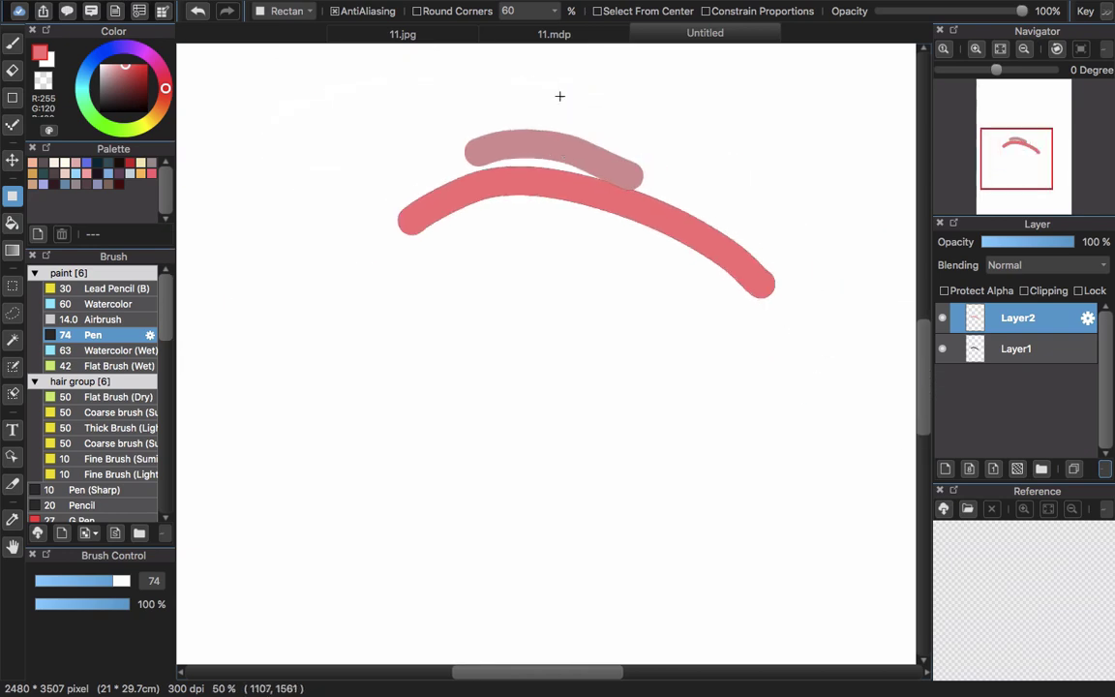
left_click(566, 36)
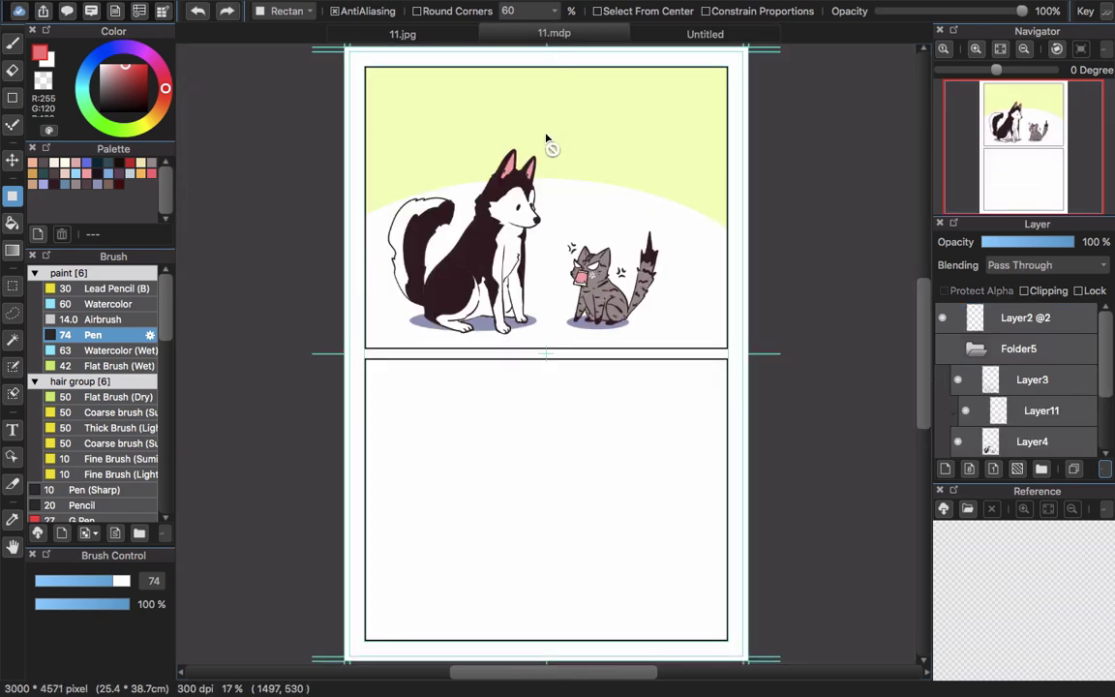
left_click(403, 33)
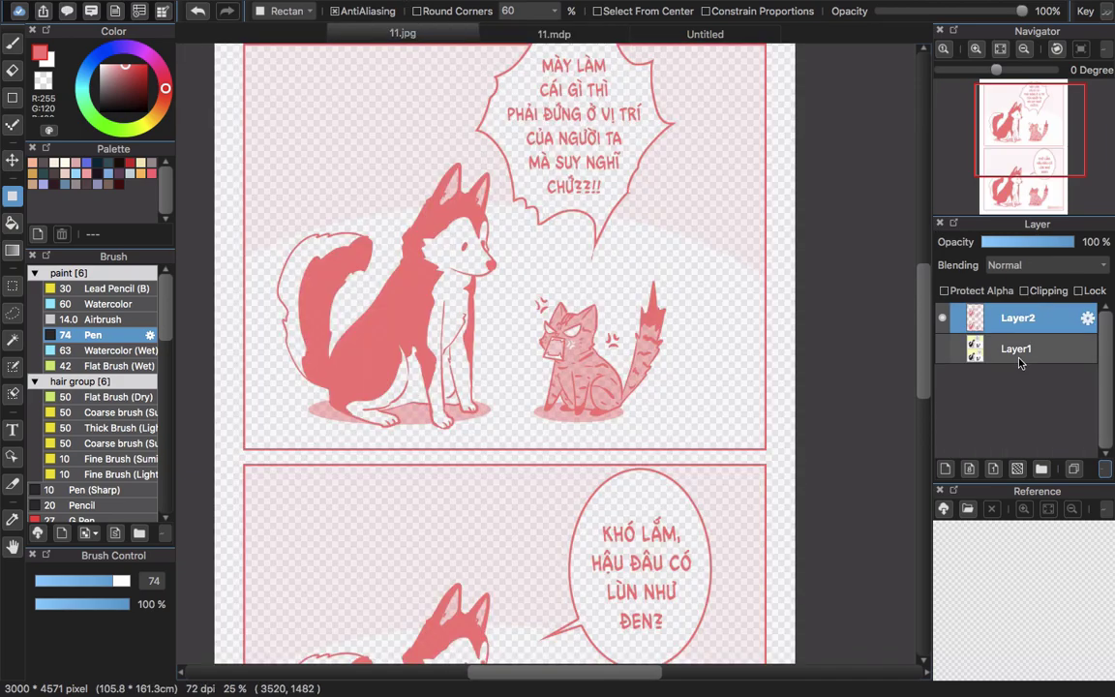
scroll(477, 229, "up", 3)
scroll(477, 229, "up", 3)
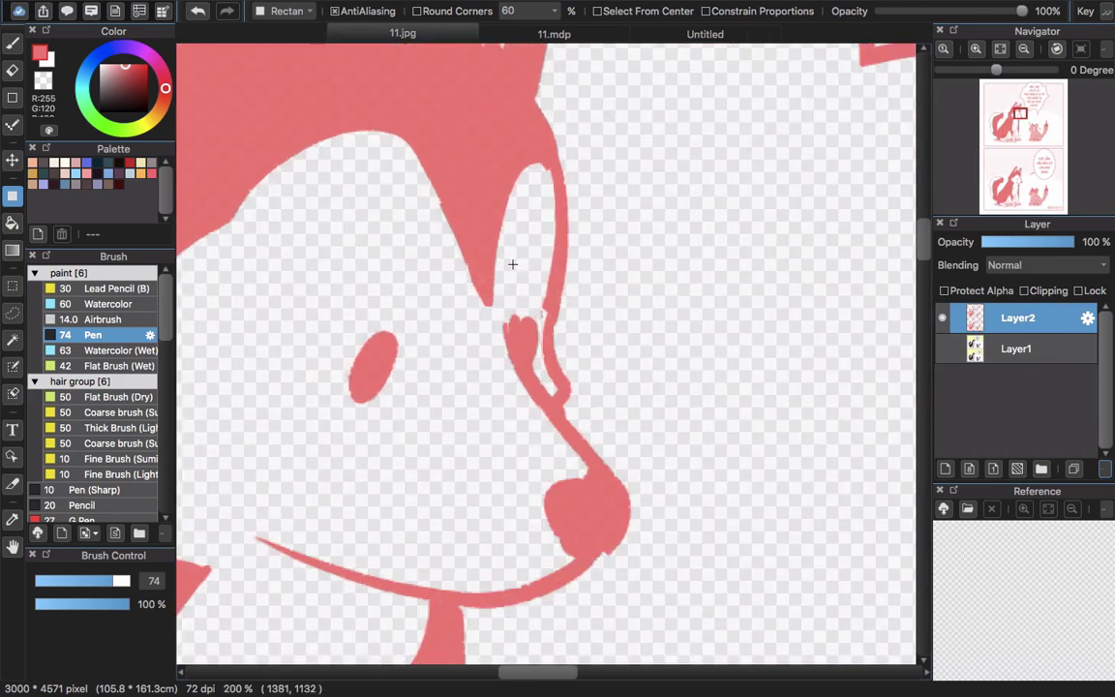
scroll(511, 256, "down", 5)
scroll(511, 263, "down", 1)
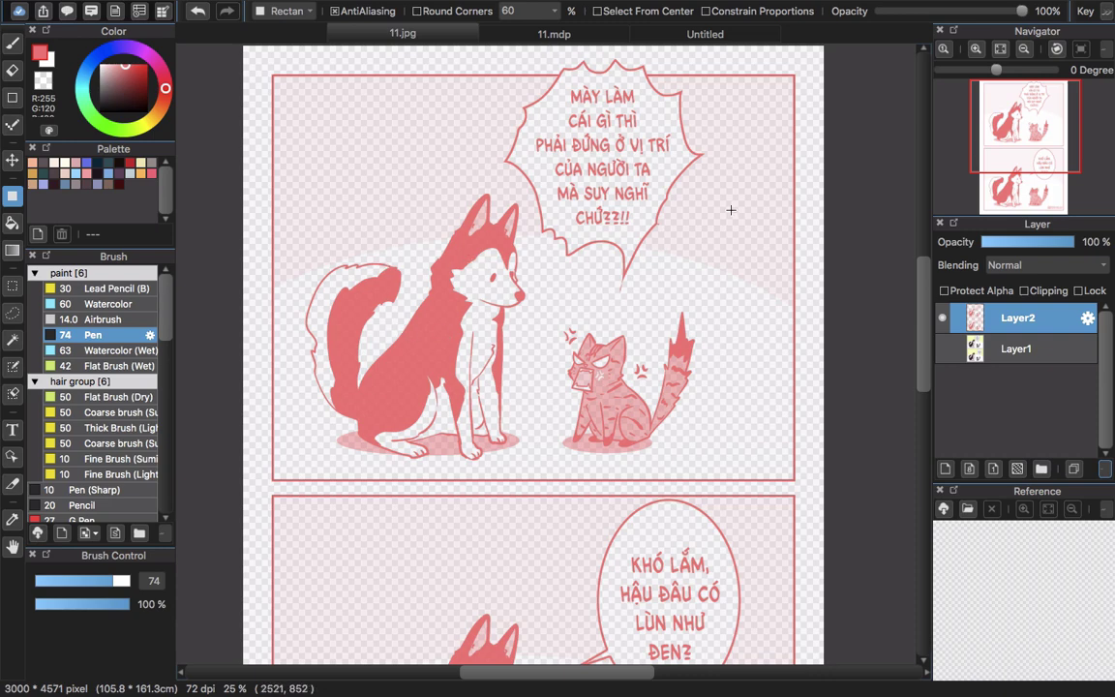
Step: Return to the Untitled canvas, add another layer, hide Layer2 and make Layer1 active
left_click(708, 35)
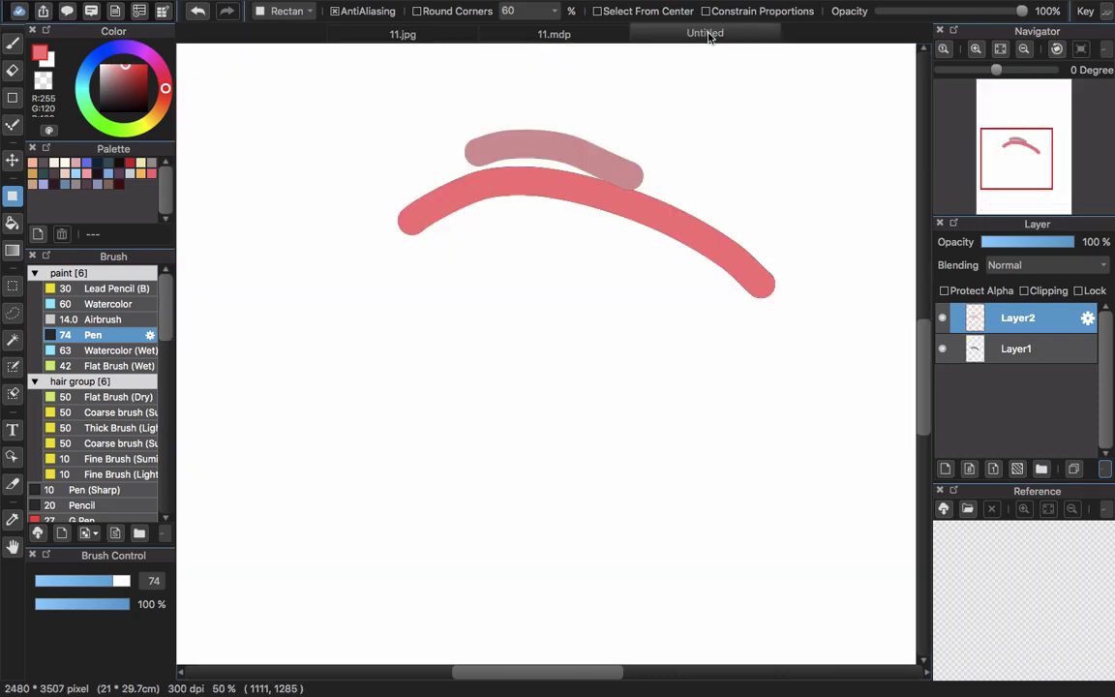
left_click(945, 468)
left_click(1016, 379)
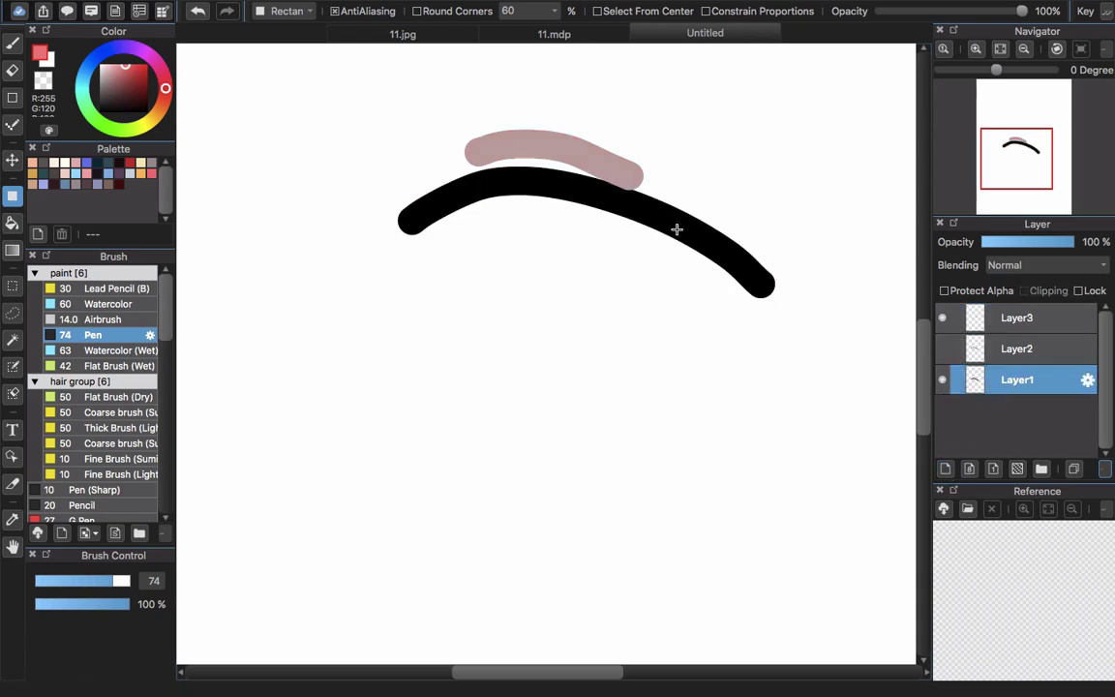
Step: Create a selection of the black and greyish-pink strokes from Layer1's opacity
left_click(401, 8)
mouse_move(323, 7)
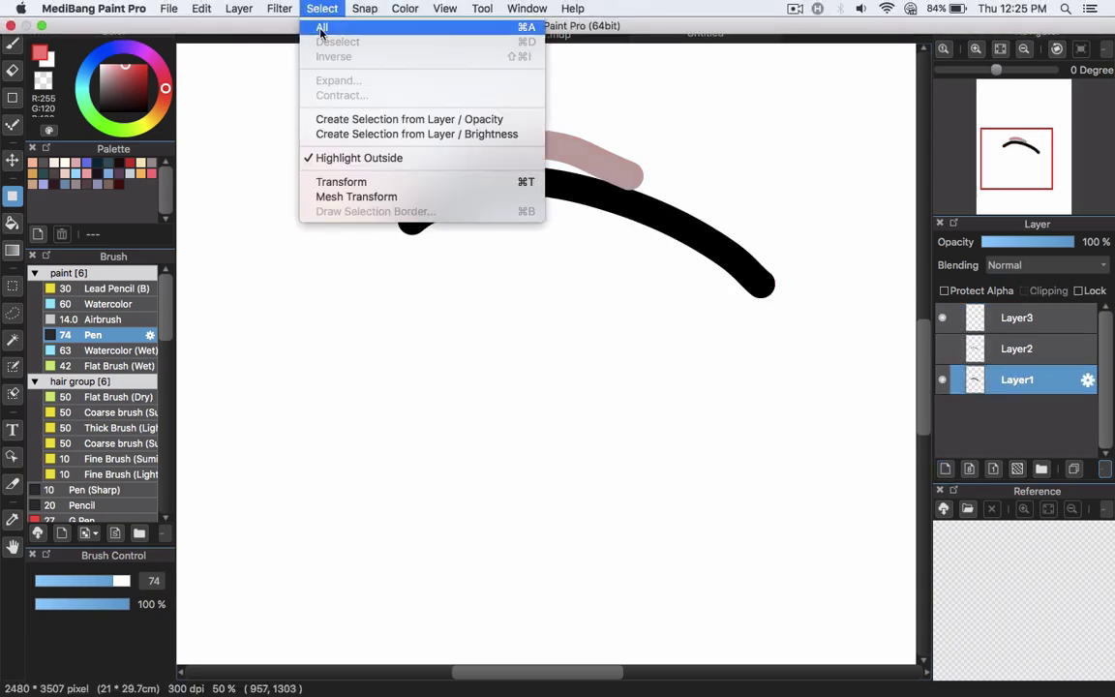
left_click(392, 120)
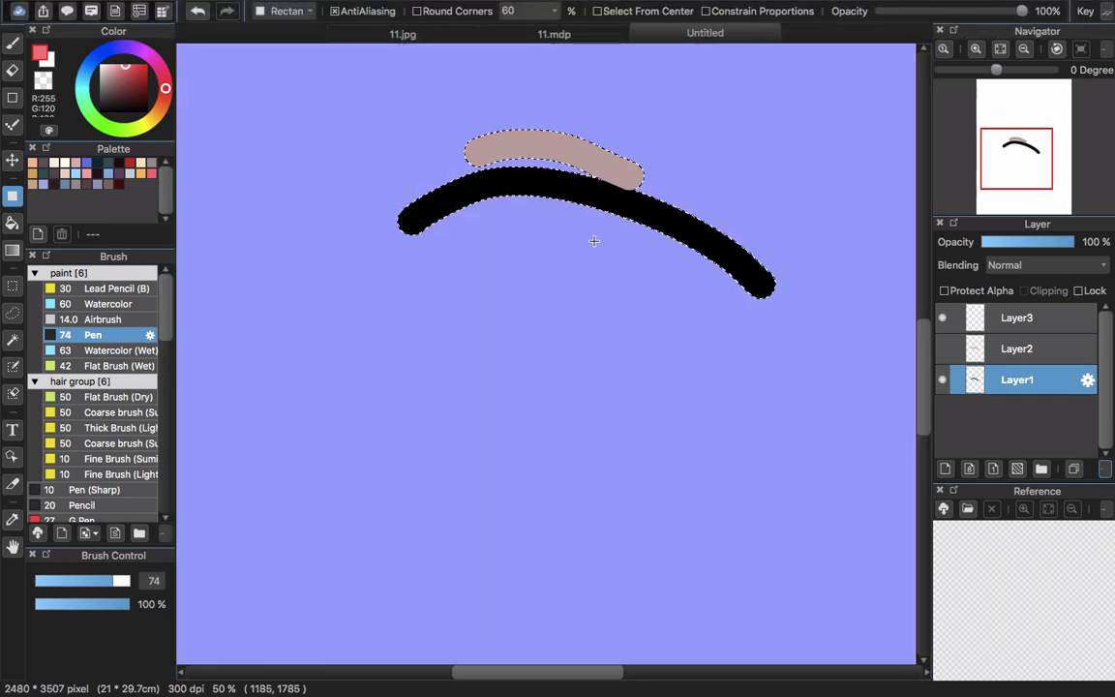
Step: On Layer3, fill the opacity-based selection with light red using a filled rectangle over both strokes, then deselect
scroll(593, 241, "up", 2)
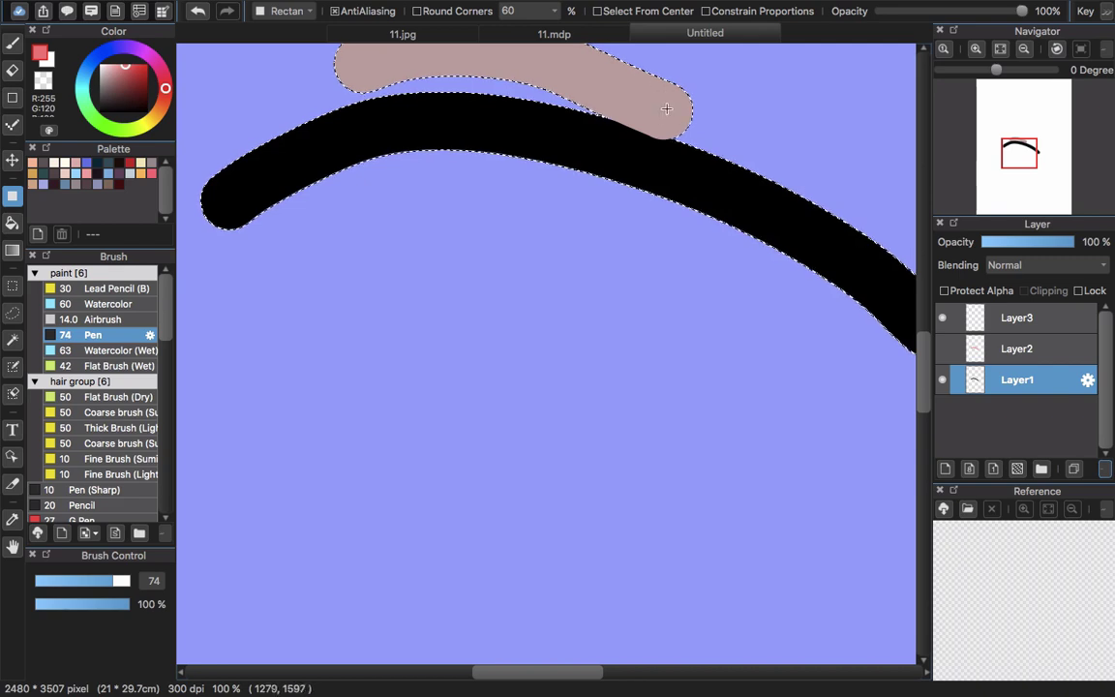
scroll(660, 136, "down", 2)
scroll(600, 132, "down", 2)
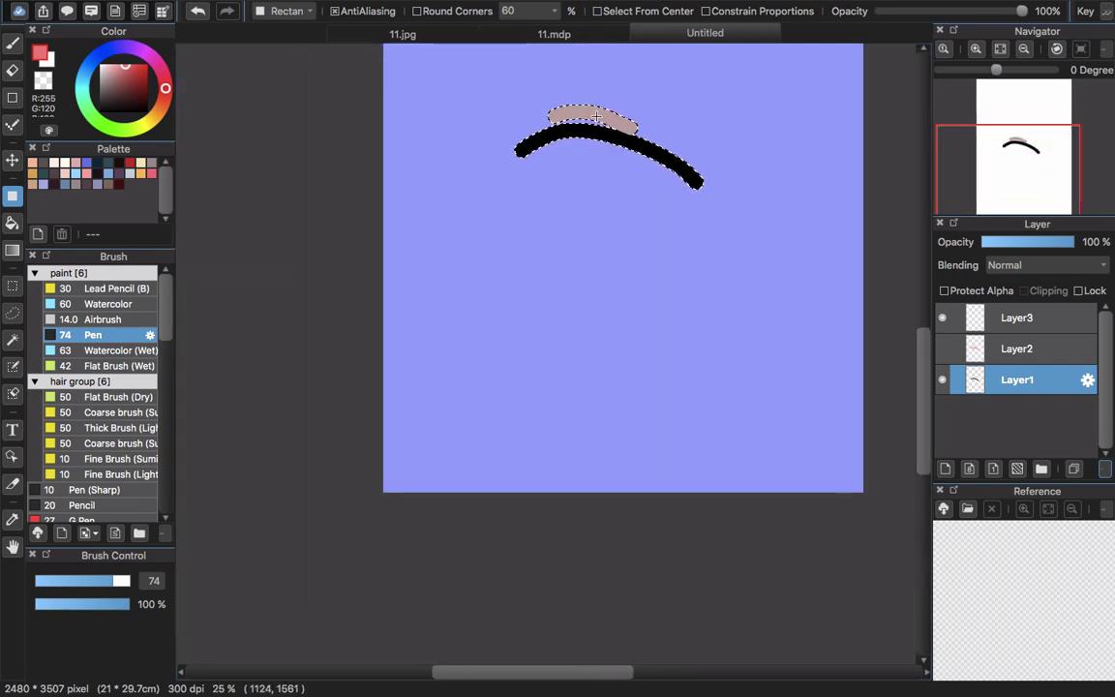
left_click(1049, 319)
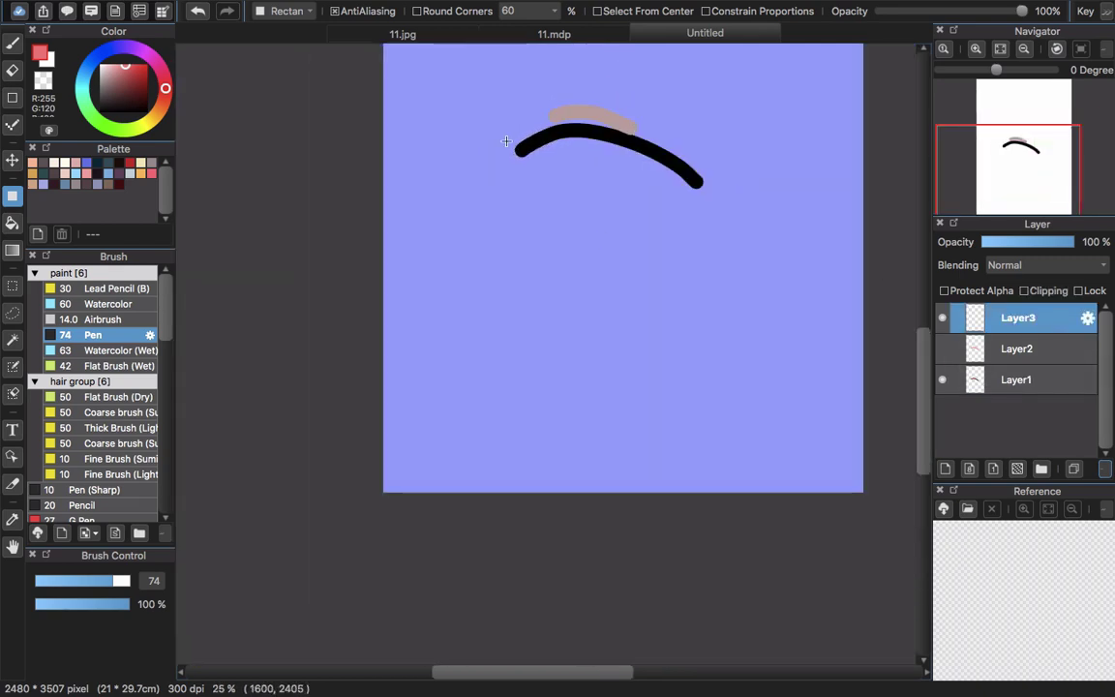
left_click_drag(435, 73, 828, 306)
key("ctrl+d")
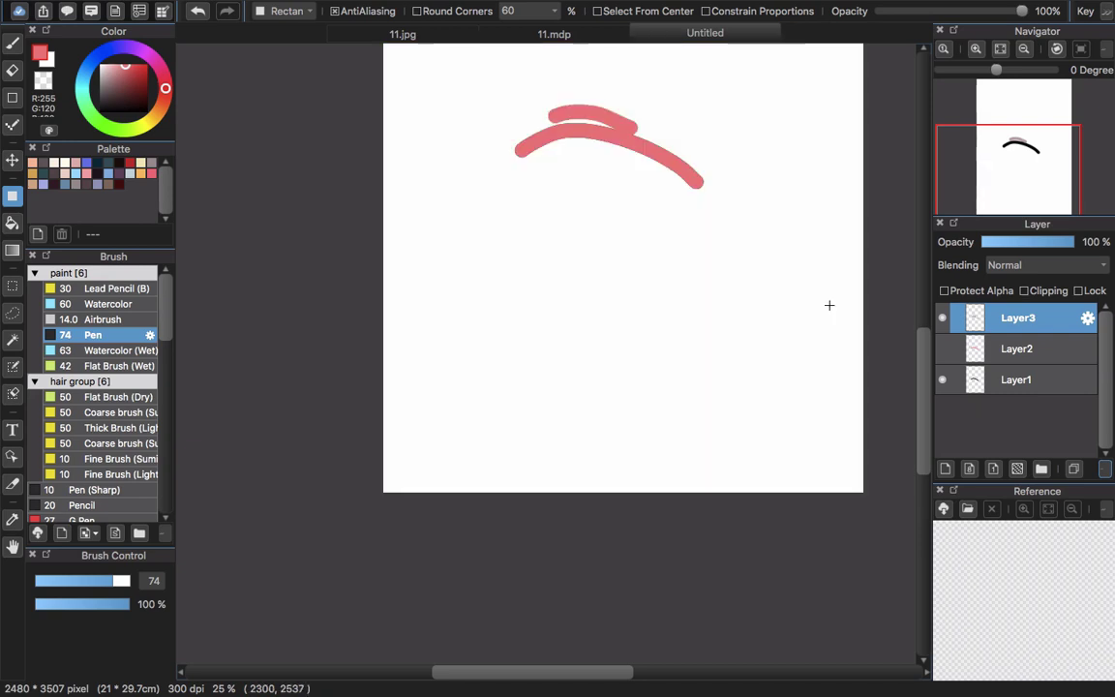
Step: Examine the opacity-based red fill of both strokes up close and review the available commands for creating selections from a layer
scroll(522, 158, "up", 2)
scroll(577, 134, "down", 2)
scroll(587, 145, "up", 2)
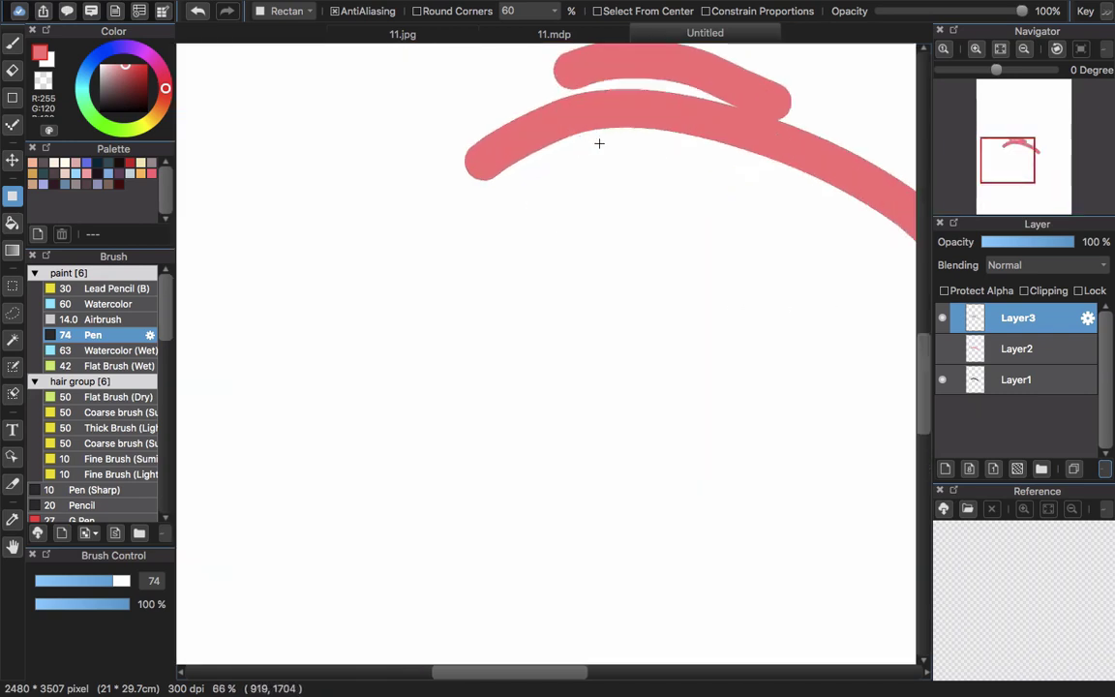
scroll(687, 123, "right", 5)
scroll(687, 123, "up", 3)
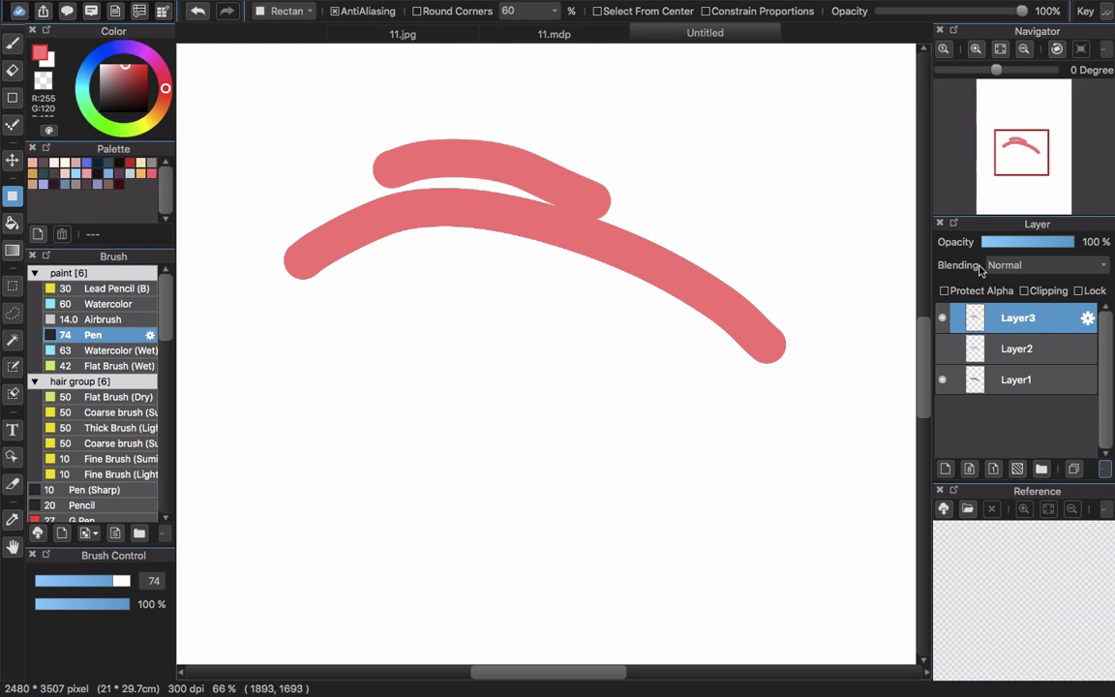
left_click(365, 8)
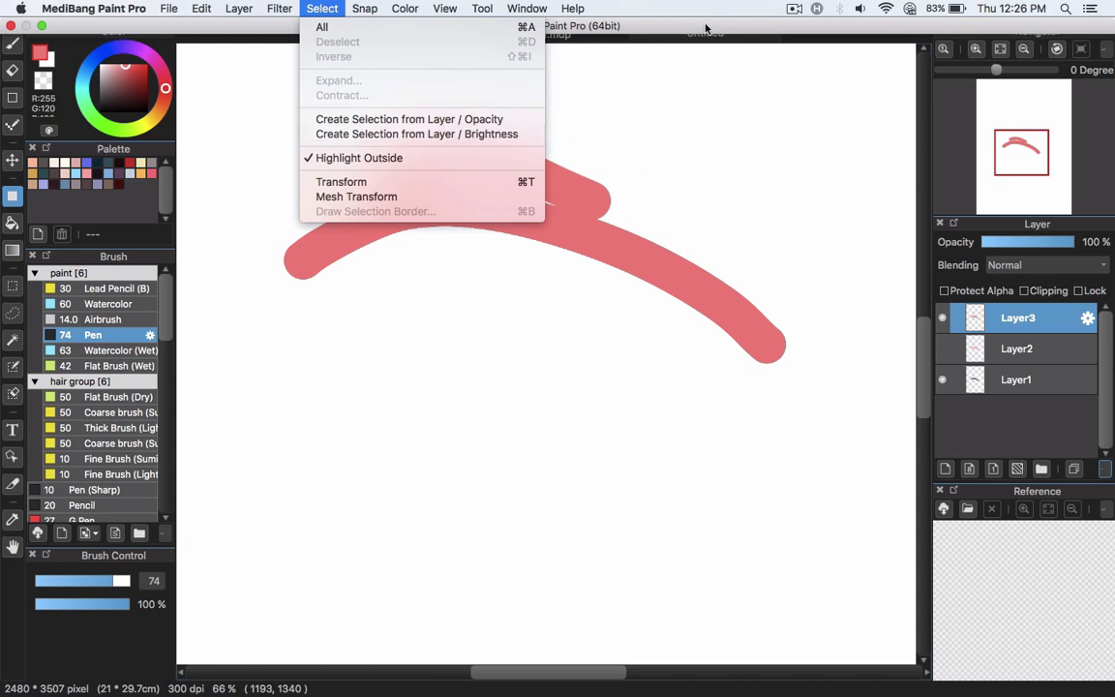
left_click(649, 86)
scroll(622, 217, "down", 3)
scroll(622, 217, "up", 5)
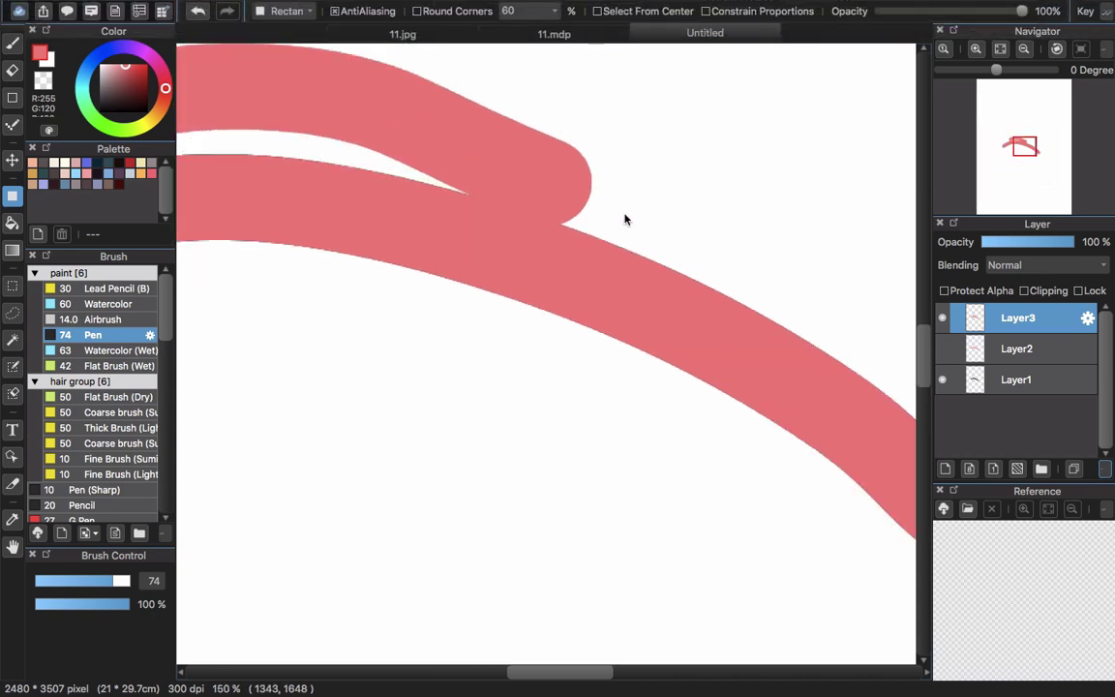
scroll(625, 219, "down", 10)
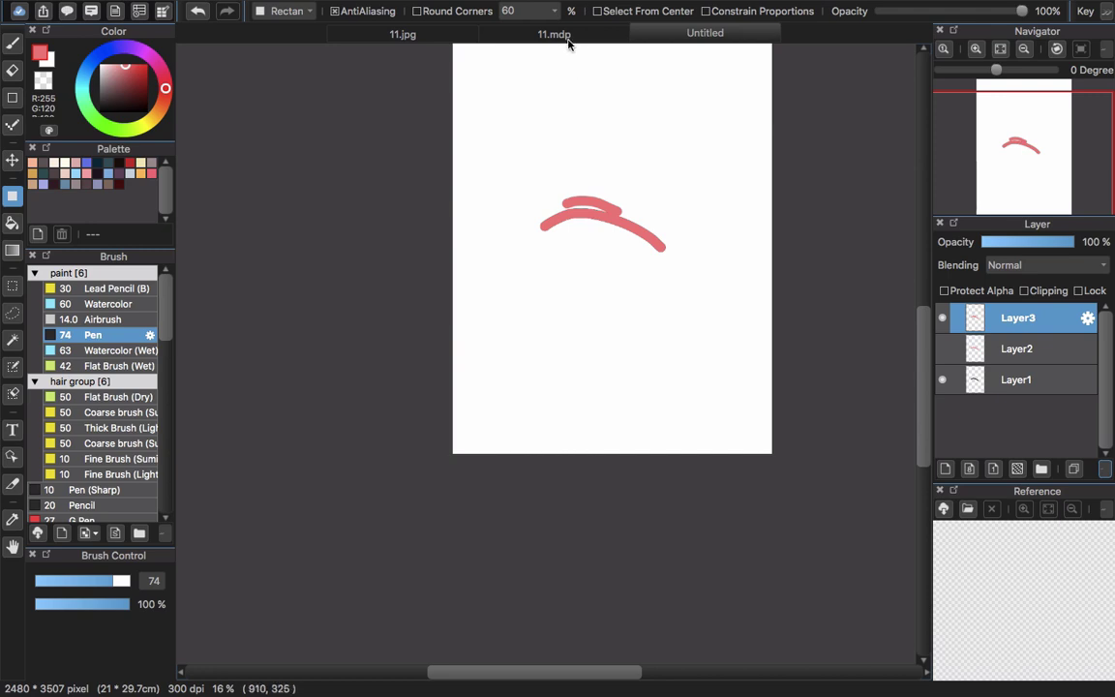
Step: Switch to the 11.mdp comic page and inspect its layer stack and the dog's line art up close
left_click(514, 35)
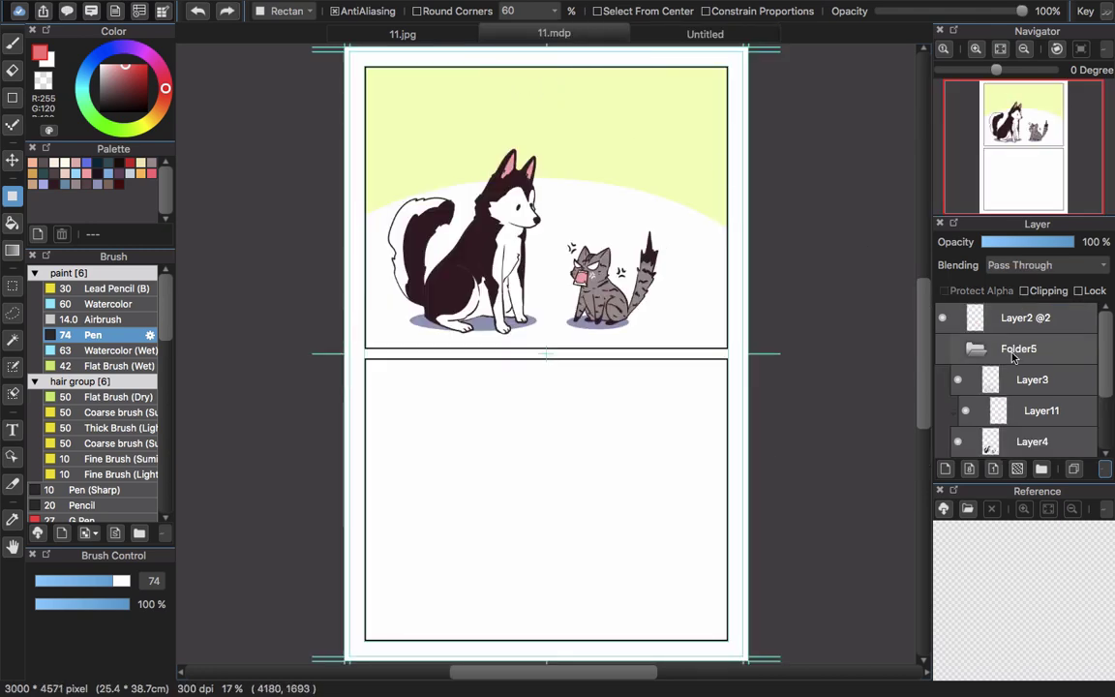
scroll(1013, 358, "down", 1)
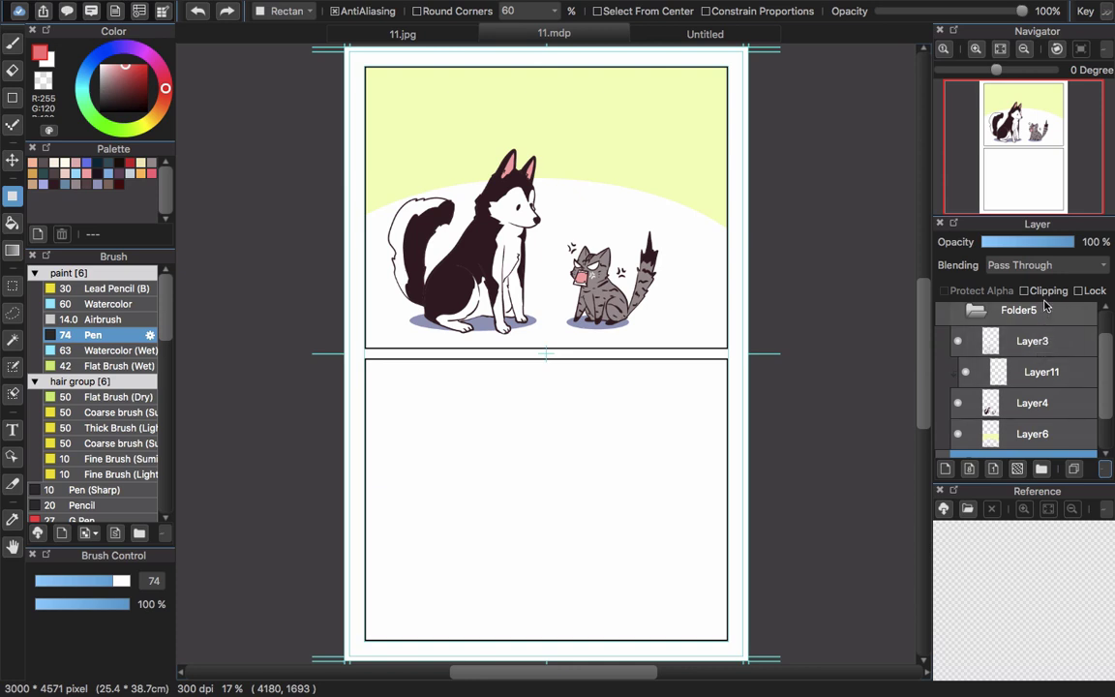
scroll(1034, 382, "down", 2)
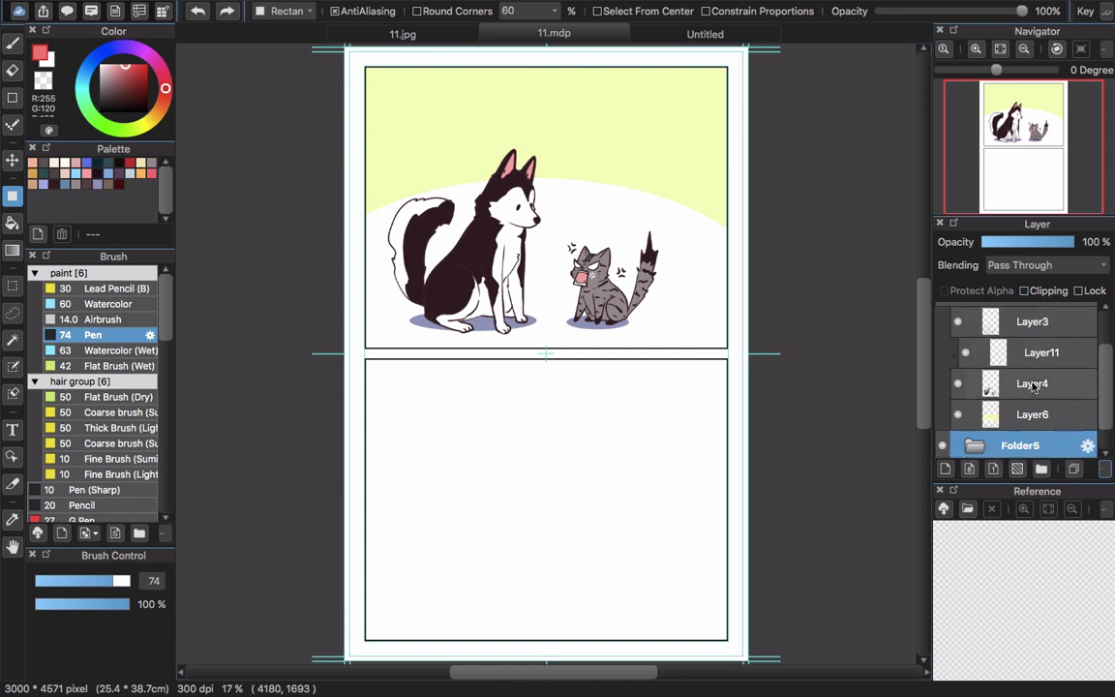
scroll(1007, 404, "up", 2)
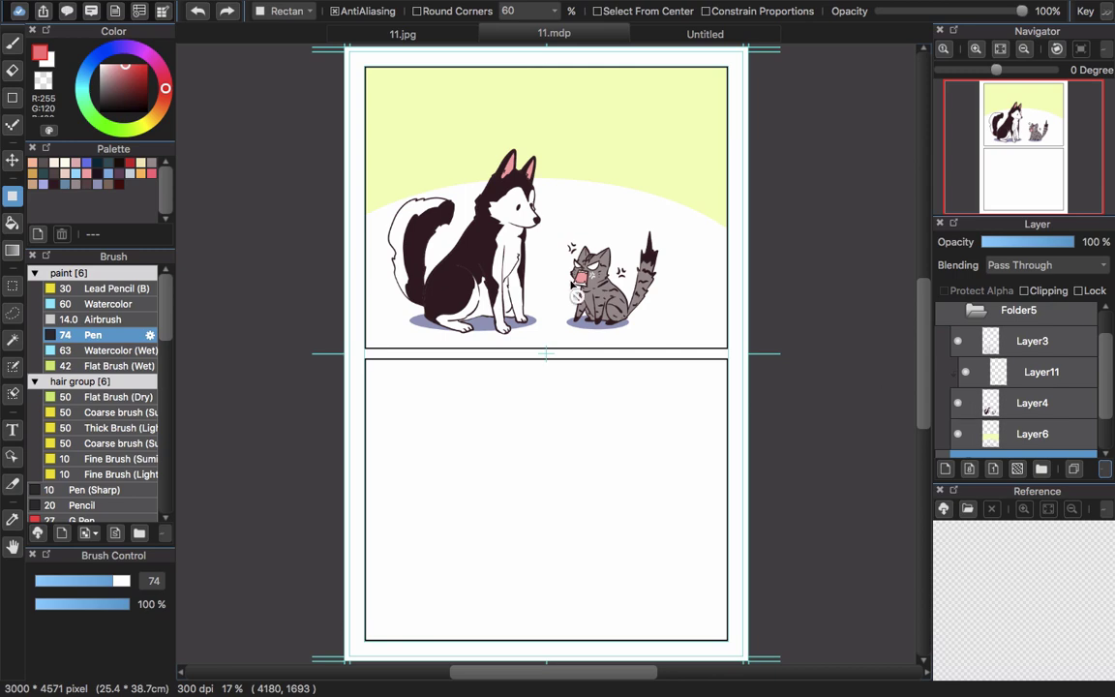
scroll(530, 264, "up", 6)
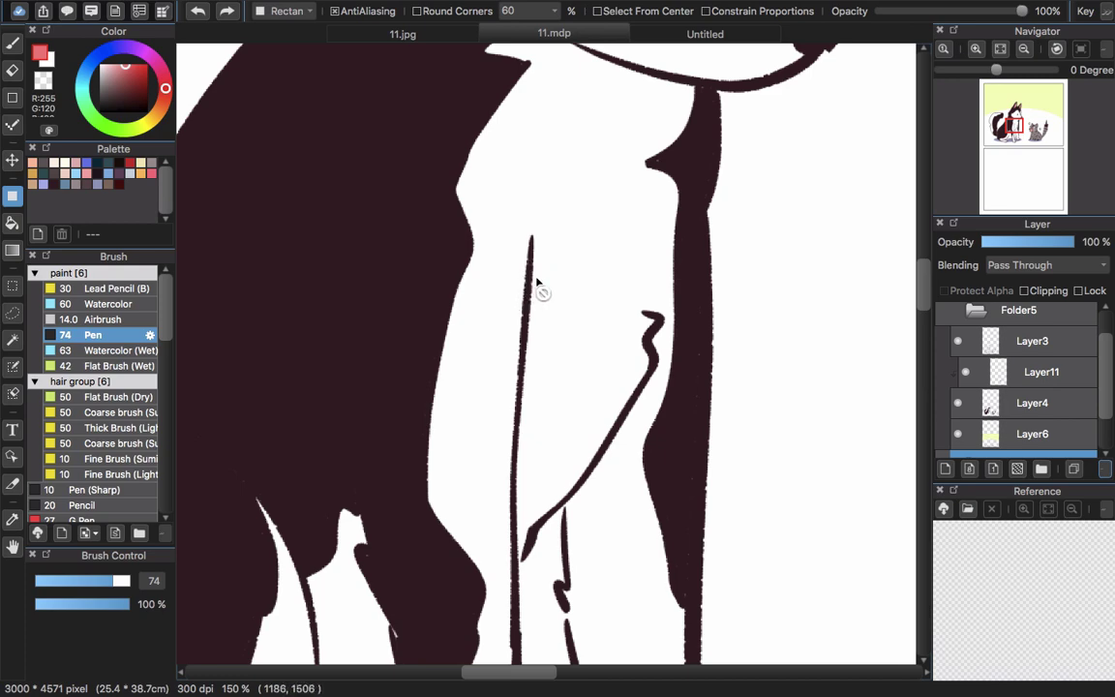
scroll(483, 271, "down", 5)
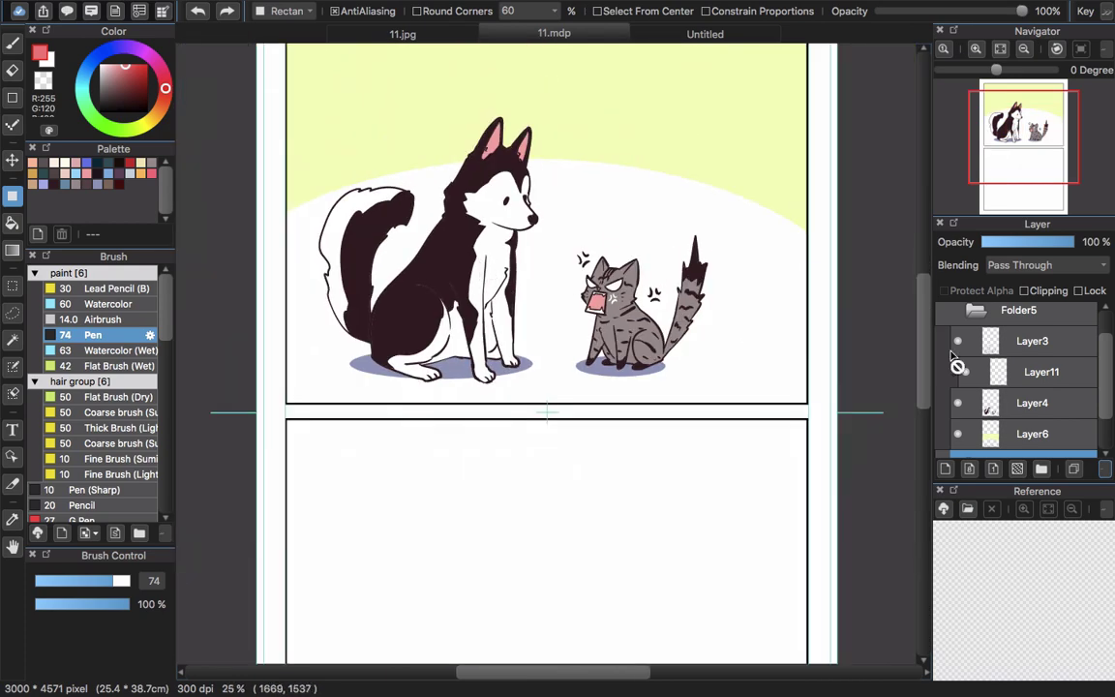
scroll(994, 405, "down", 2)
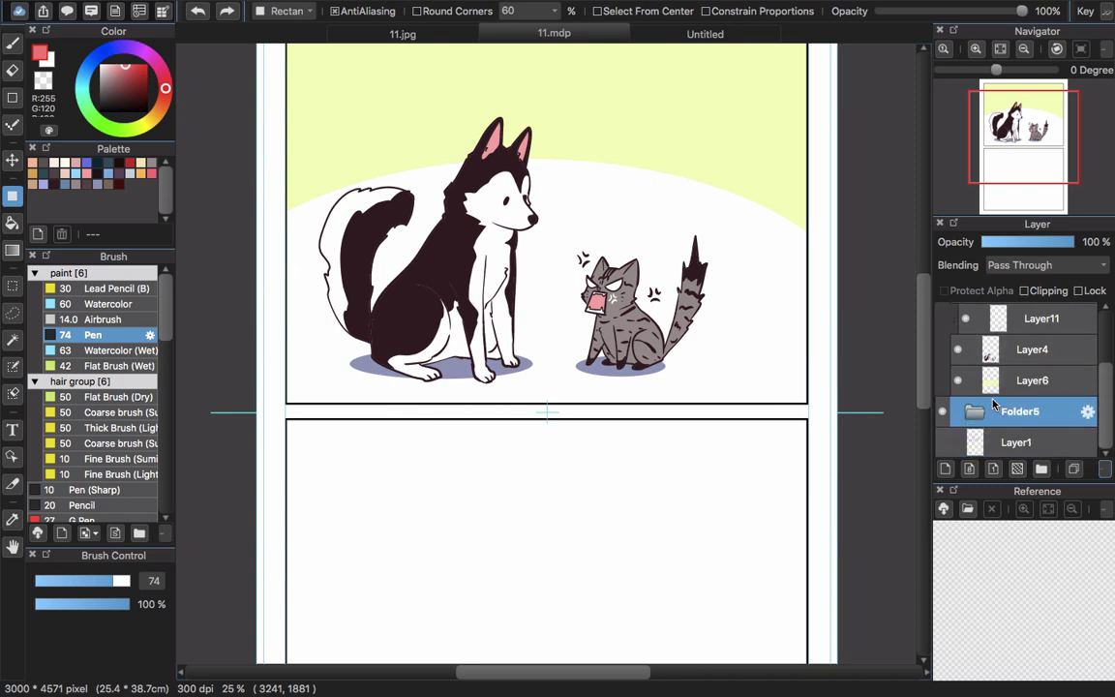
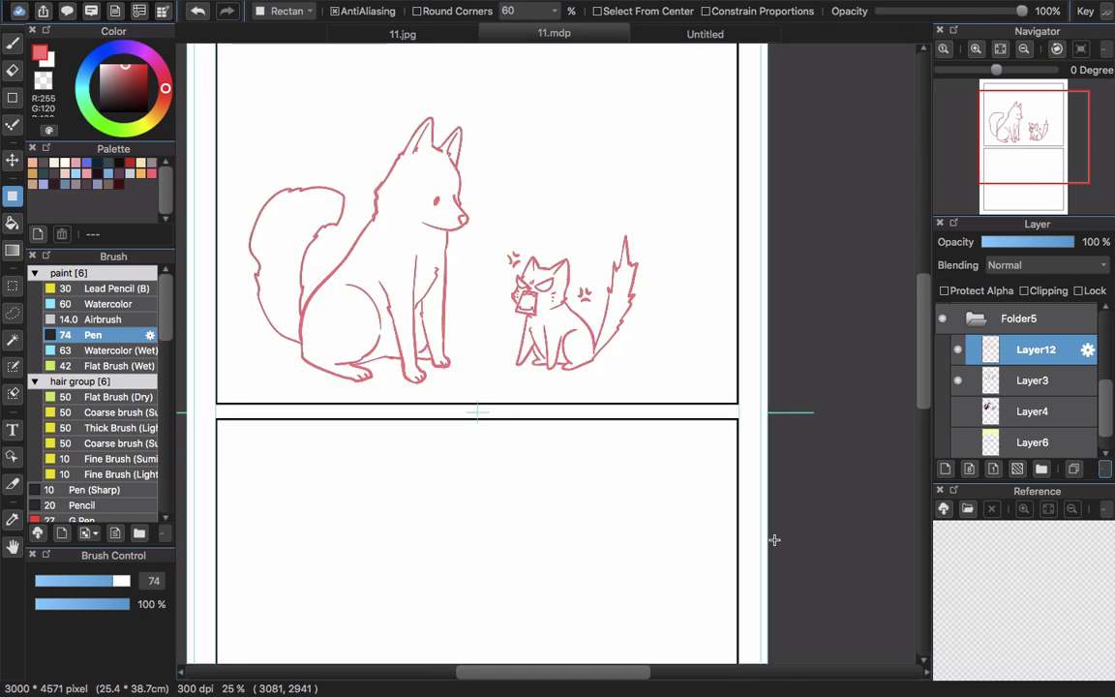
Step: Inspect Layer12's red line art with Layer3 hidden, then show Layer3 again
scroll(453, 508, "down", 3)
scroll(452, 478, "up", 4)
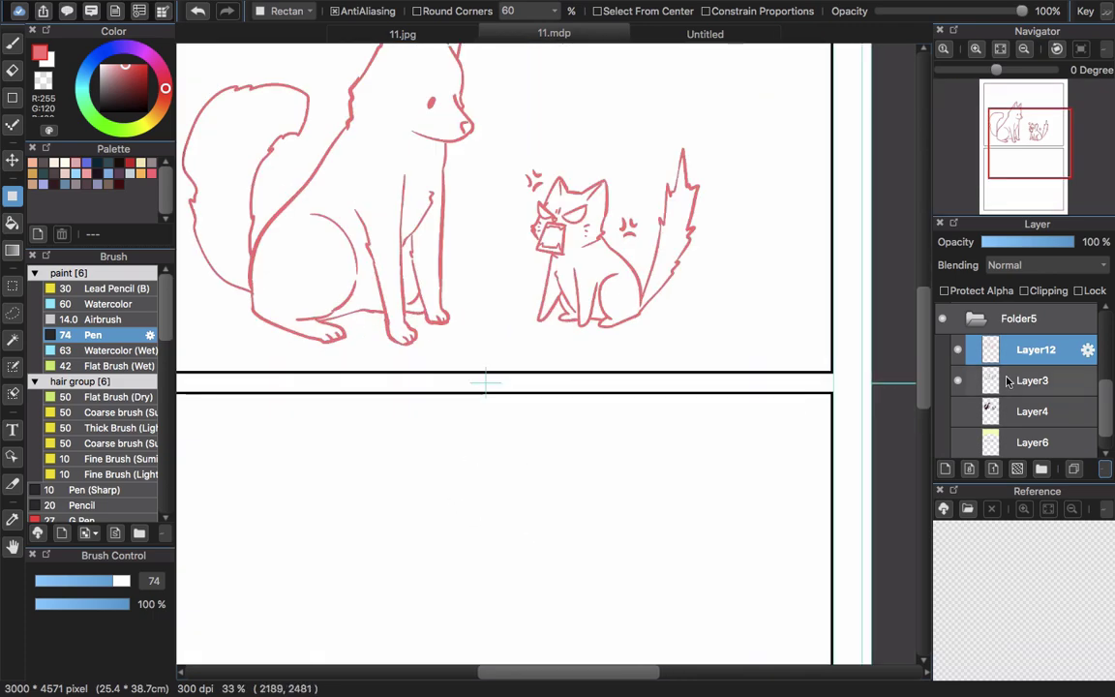
scroll(584, 421, "down", 2)
scroll(585, 421, "up", 2)
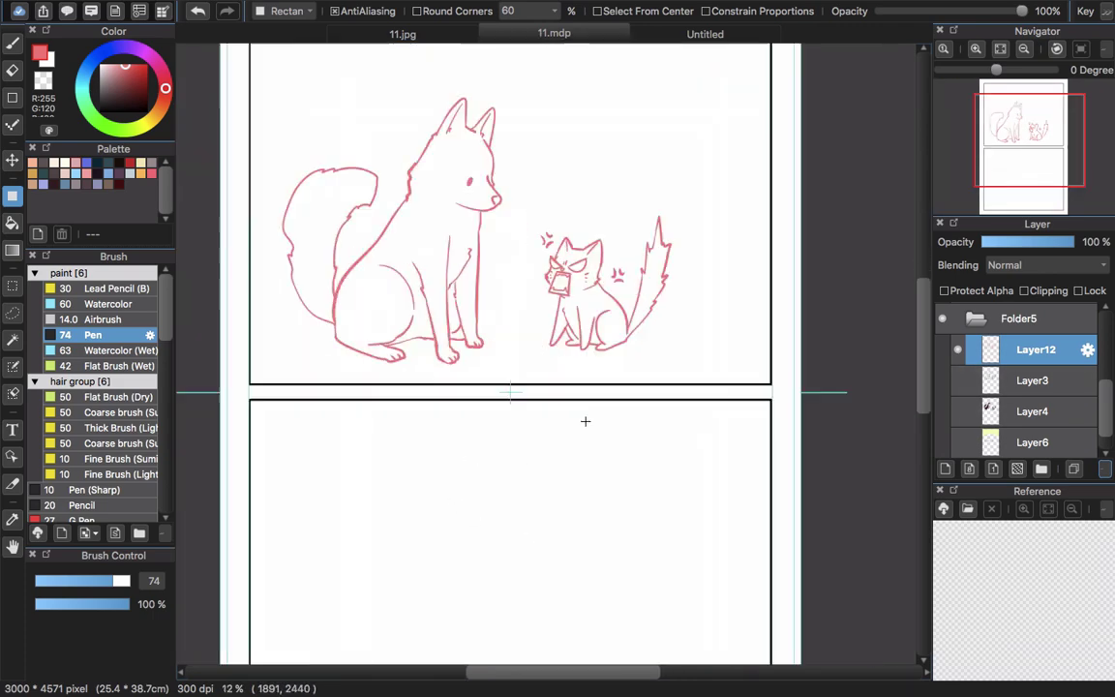
left_click(957, 385)
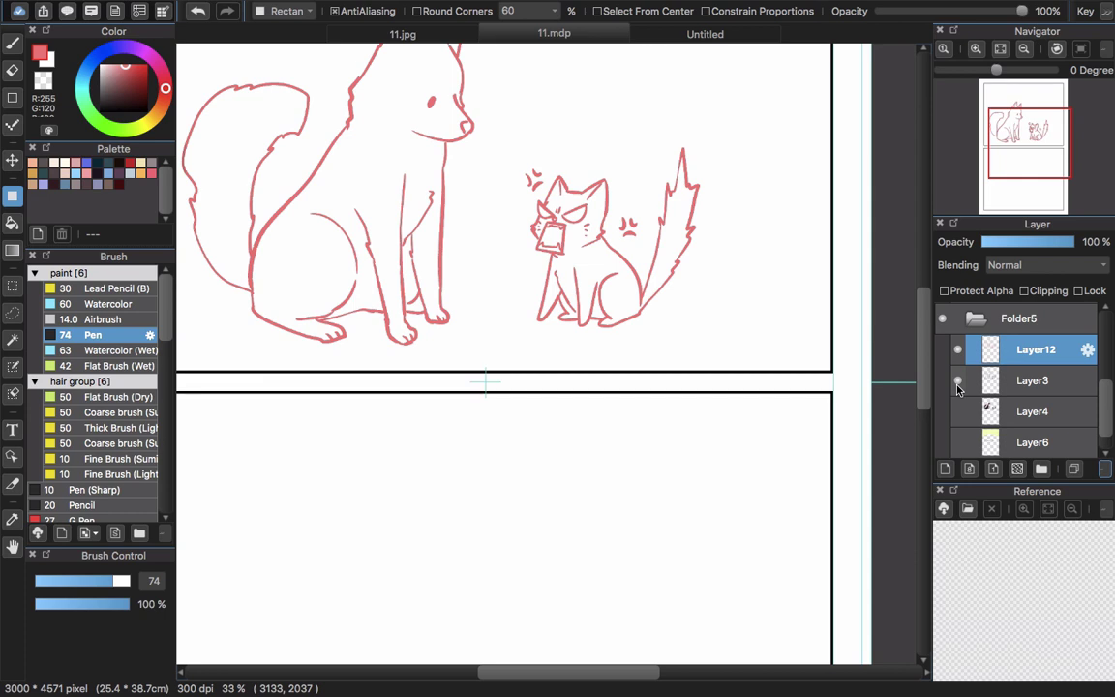
Step: Compare Layer3's black line art with Layer12's red line art by showing each alone, with both layers shown again at the end
left_click(957, 349)
left_click(958, 383)
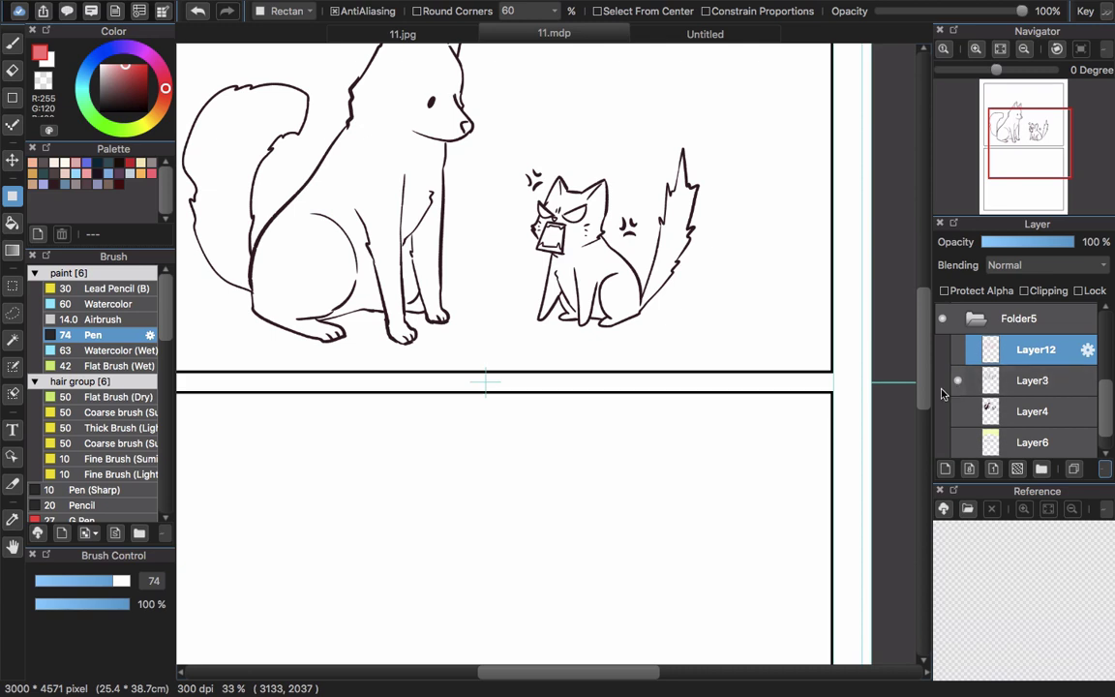
left_click(957, 382)
left_click(957, 349)
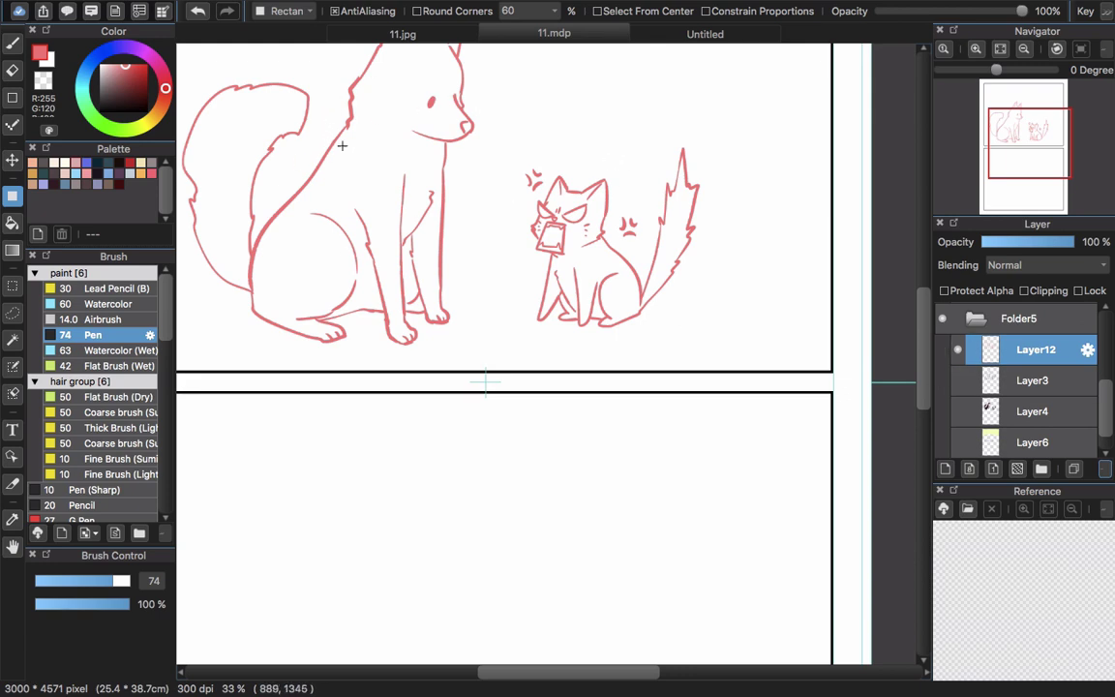
left_click(972, 381)
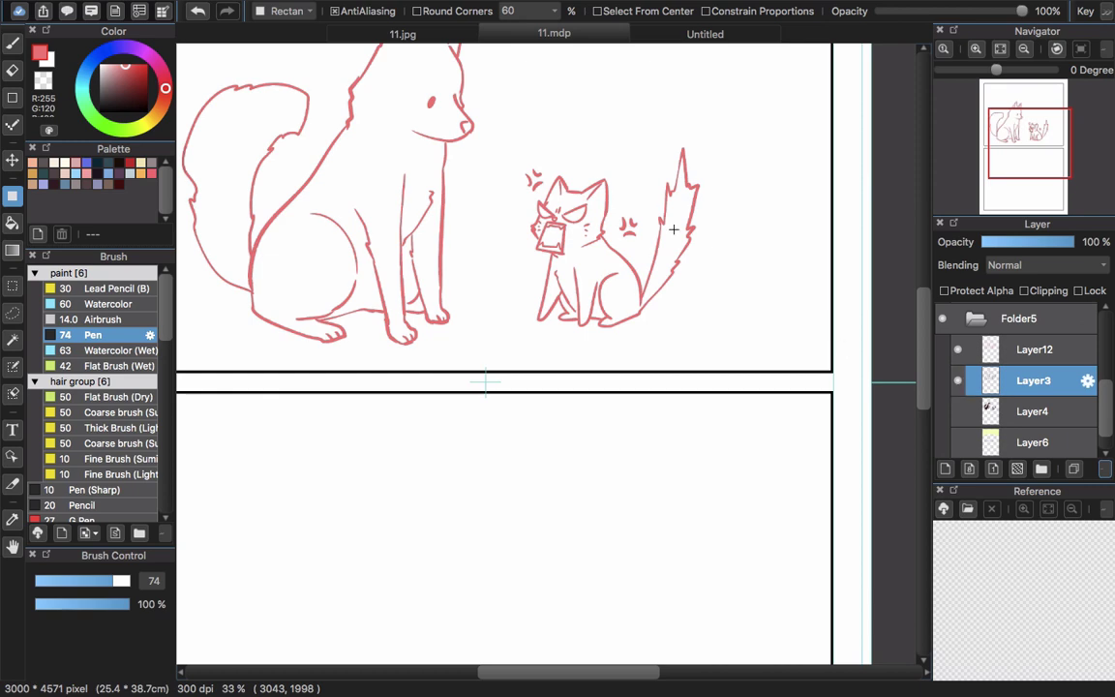
Step: On Layer12, erase the red line art over the cat with the Eraser enlarged to size 537
key("e")
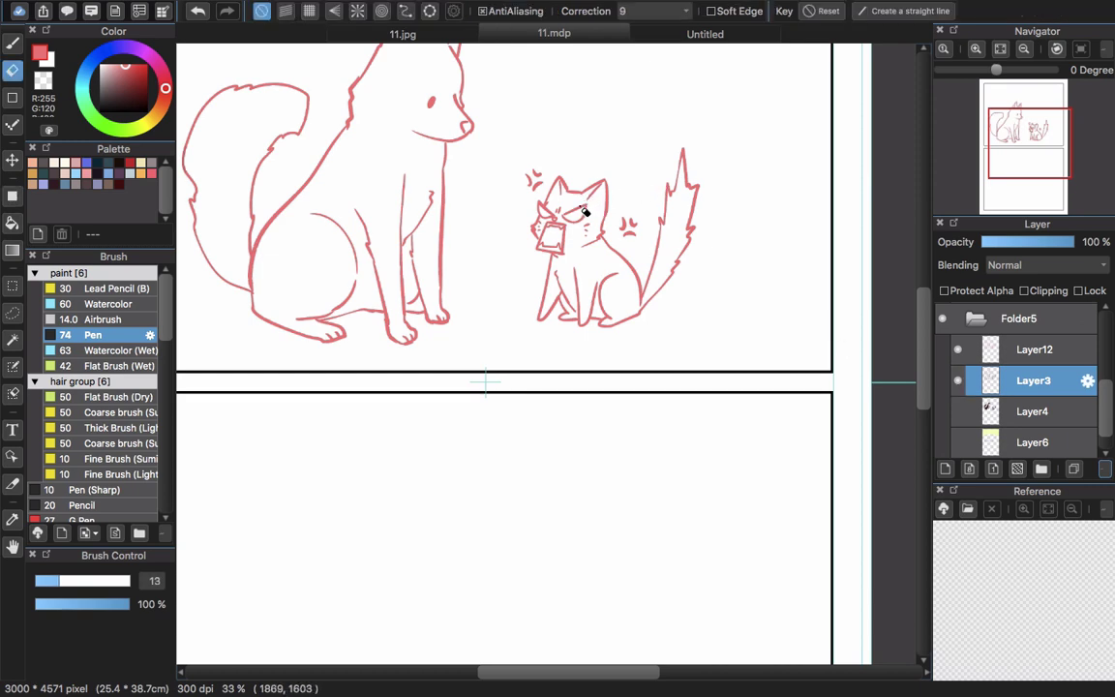
key("]")
key("]")
key("]")
key("]")
key("]")
key("]")
key("]")
key("]")
key("]")
key("]")
key("]")
key("]")
key("]")
left_click(1007, 349)
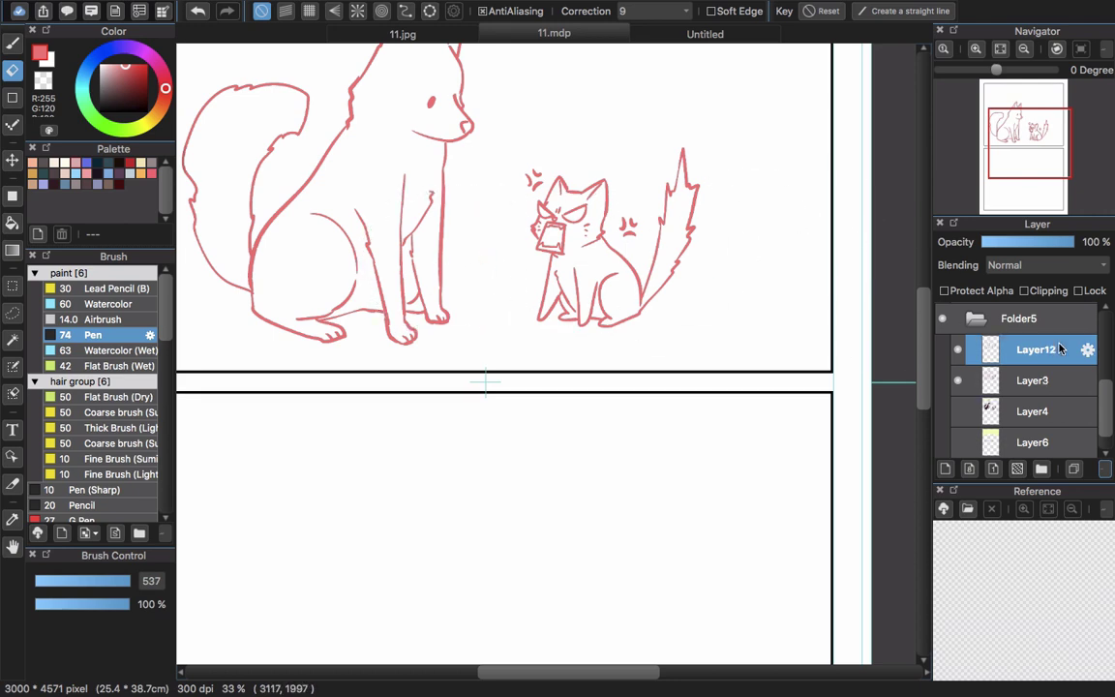
mouse_move(534, 171)
left_mouse_down()
mouse_move(590, 181)
mouse_move(579, 170)
mouse_move(594, 295)
mouse_move(668, 199)
mouse_move(628, 329)
mouse_move(632, 155)
left_mouse_up()
mouse_move(567, 136)
left_mouse_down()
mouse_move(597, 222)
mouse_move(764, 271)
left_mouse_up()
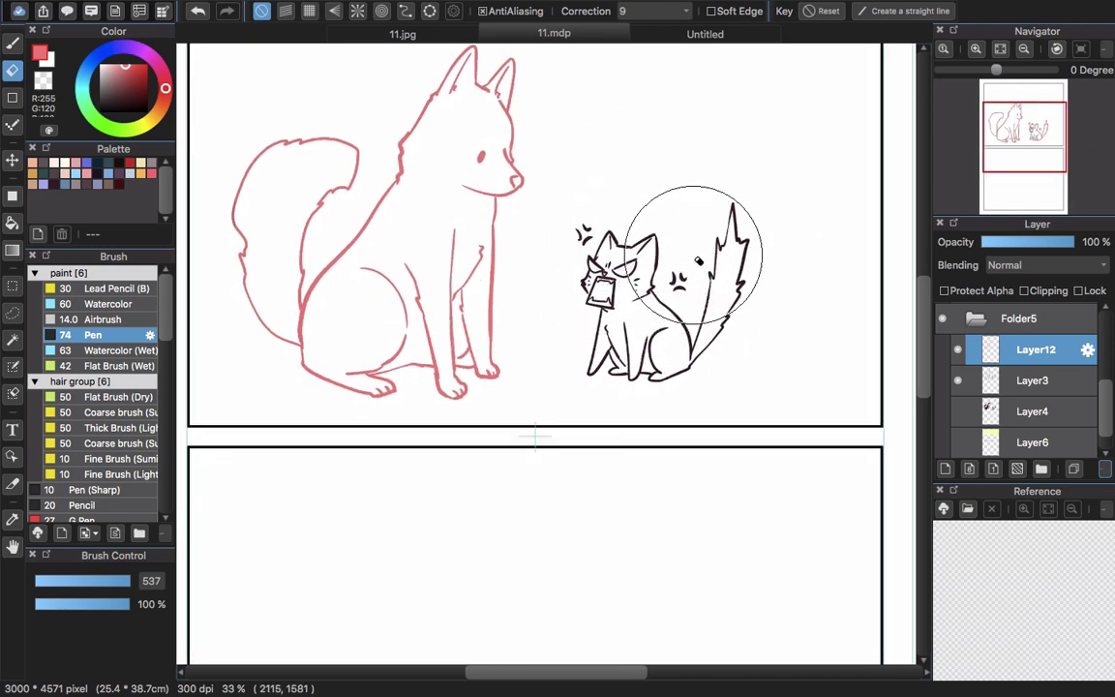
key("ctrl+minus")
key("ctrl+plus")
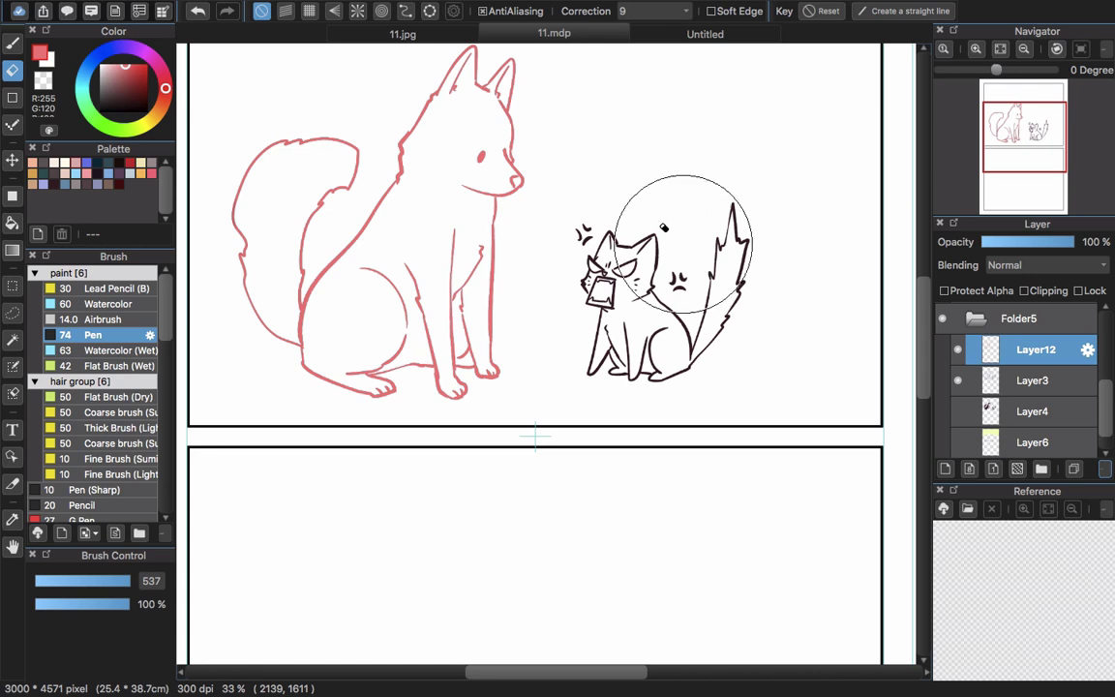
Step: Switch to the 11.jpg comic page, show Layer1 and hide Layer2
left_click(428, 35)
scroll(591, 219, "up", 3)
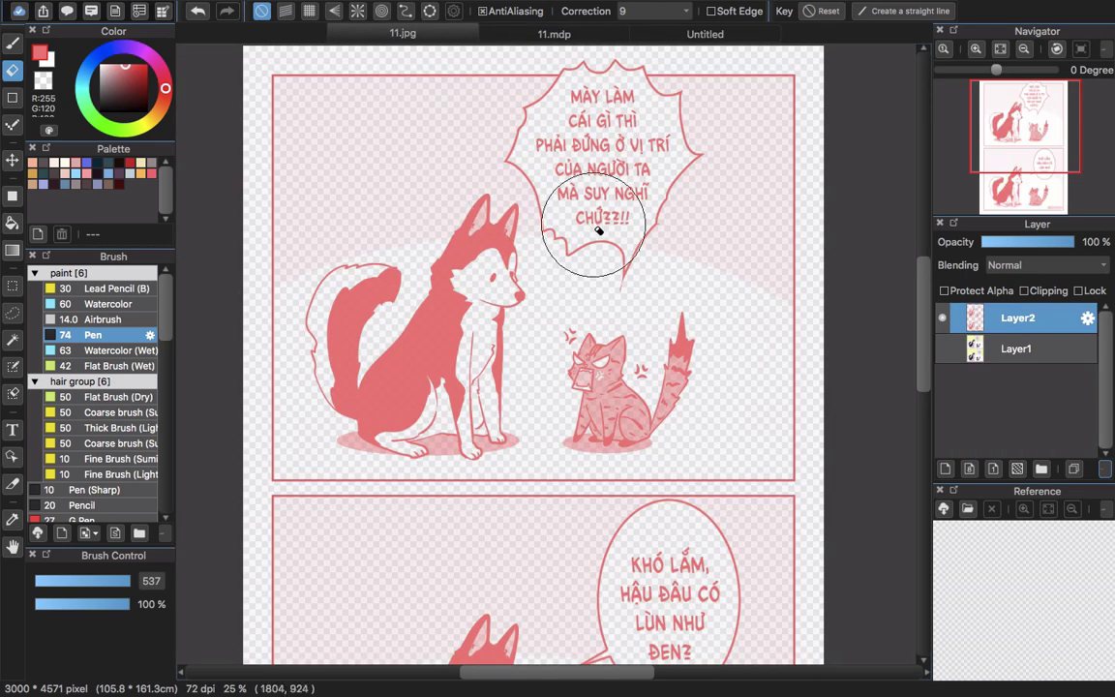
scroll(598, 230, "down", 5)
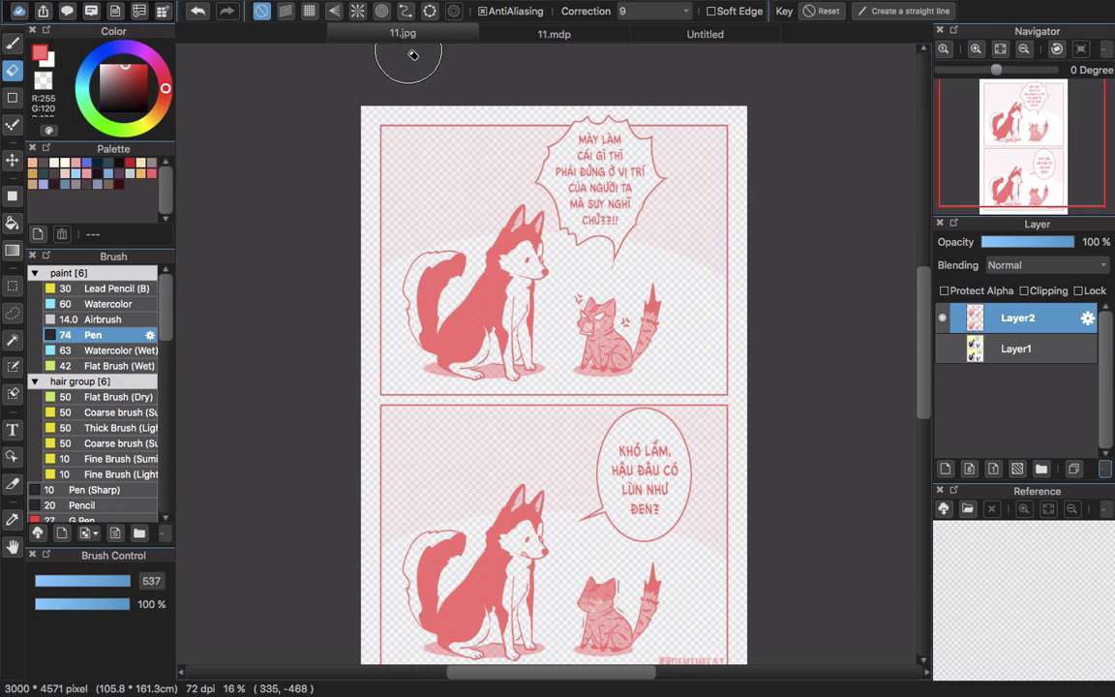
left_click(324, 8)
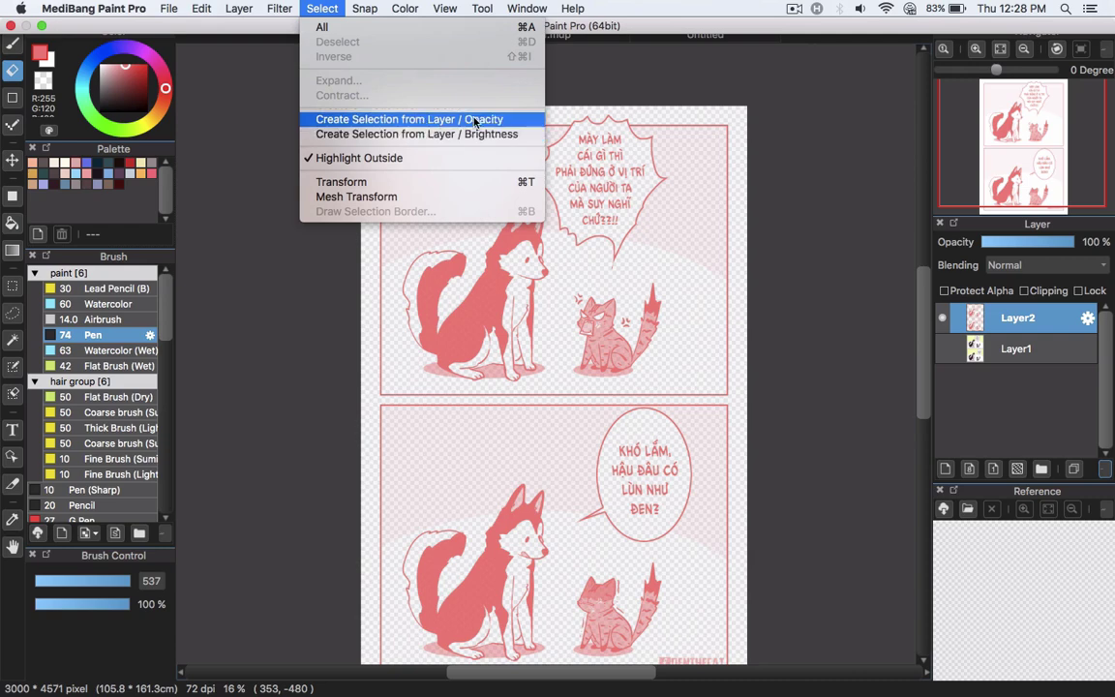
left_click(944, 348)
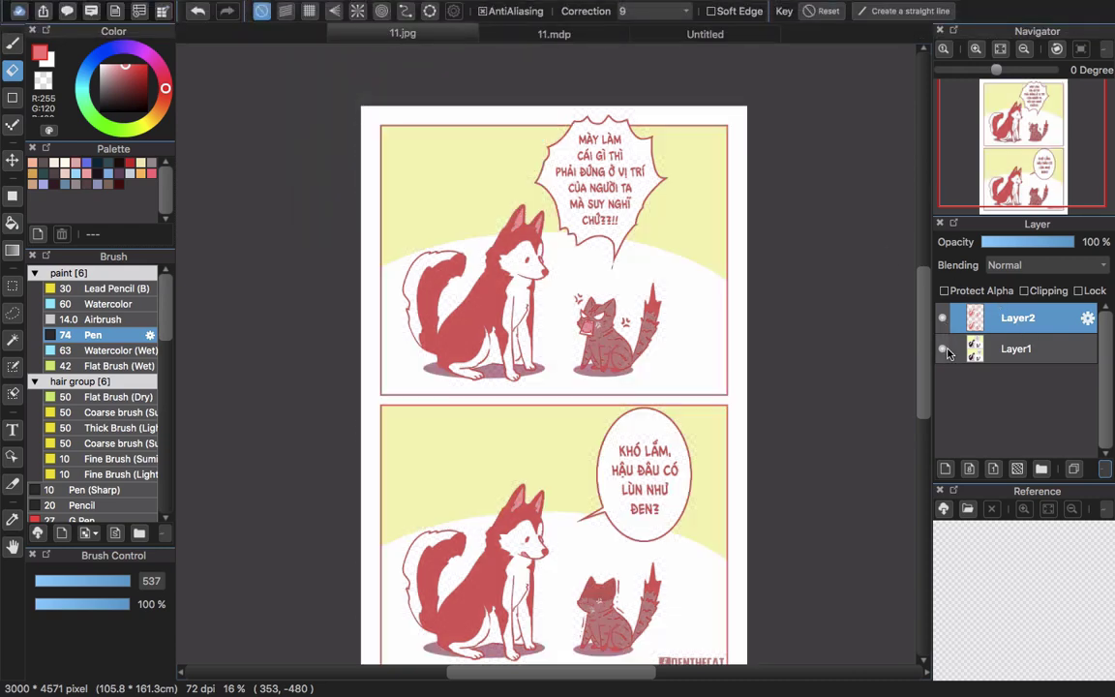
left_click(942, 318)
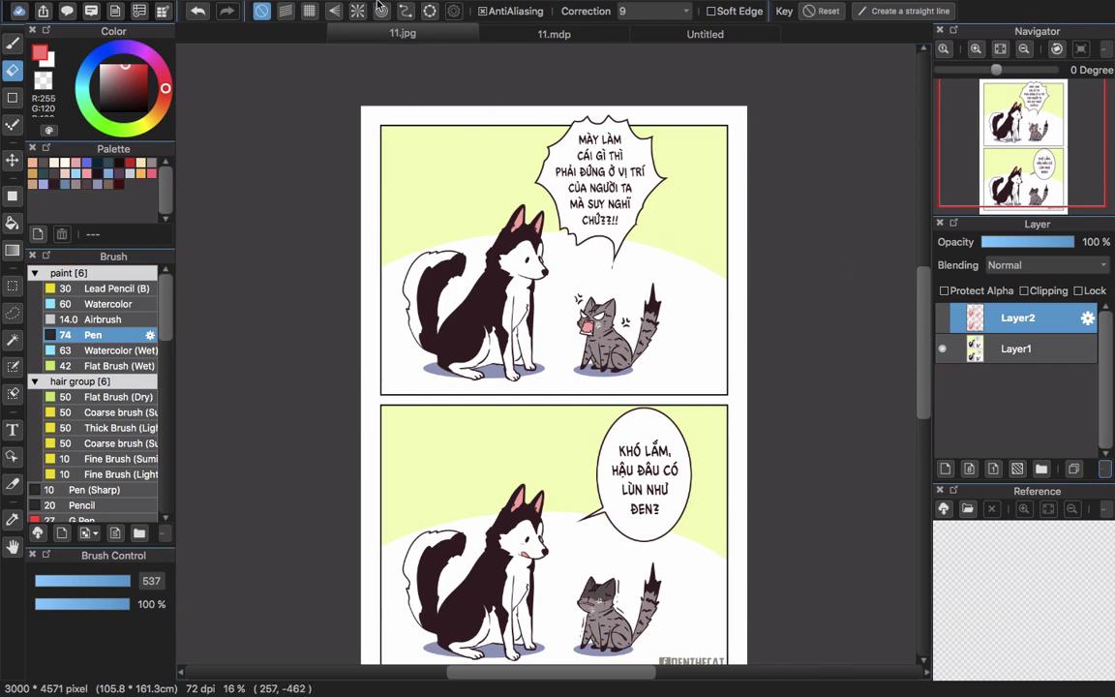
Step: Try to create an opacity-based selection while the hidden Layer2 is active, then deselect
left_click(323, 7)
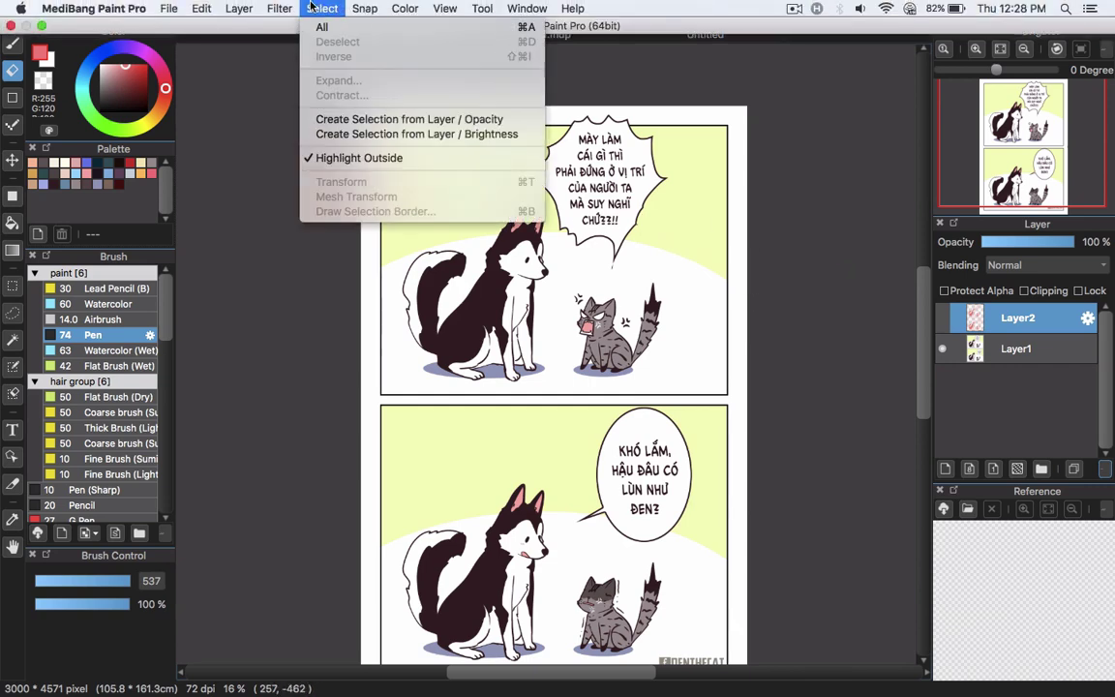
left_click(432, 120)
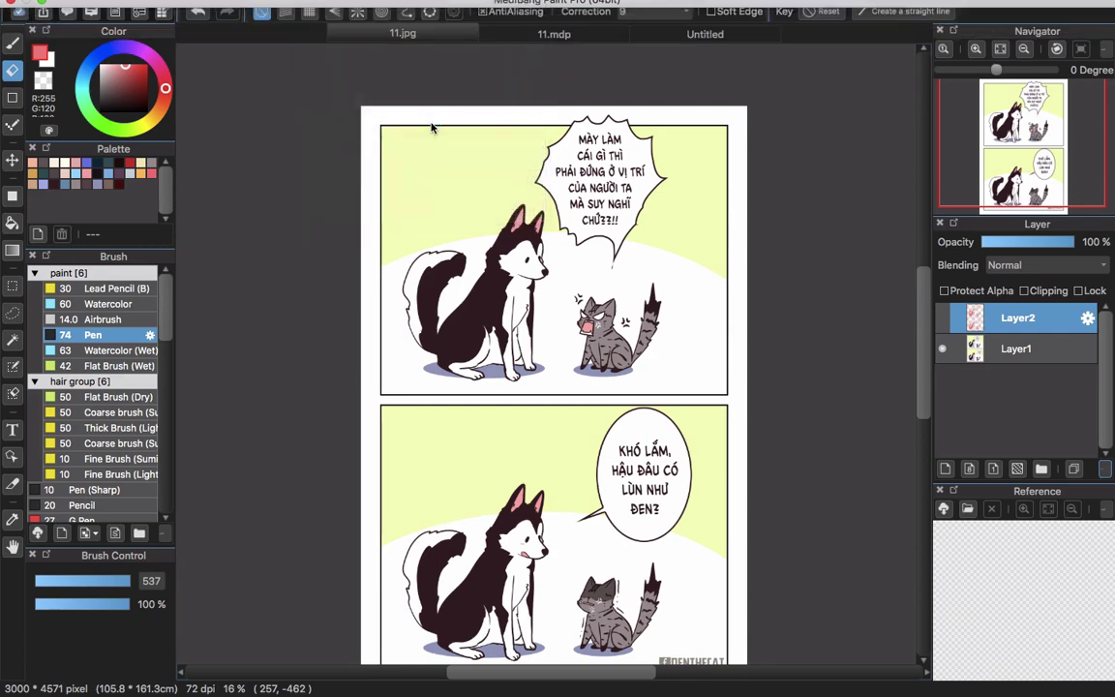
key("ctrl+d")
Step: Make Layer1 the active layer and select the entire comic page
left_click(993, 351)
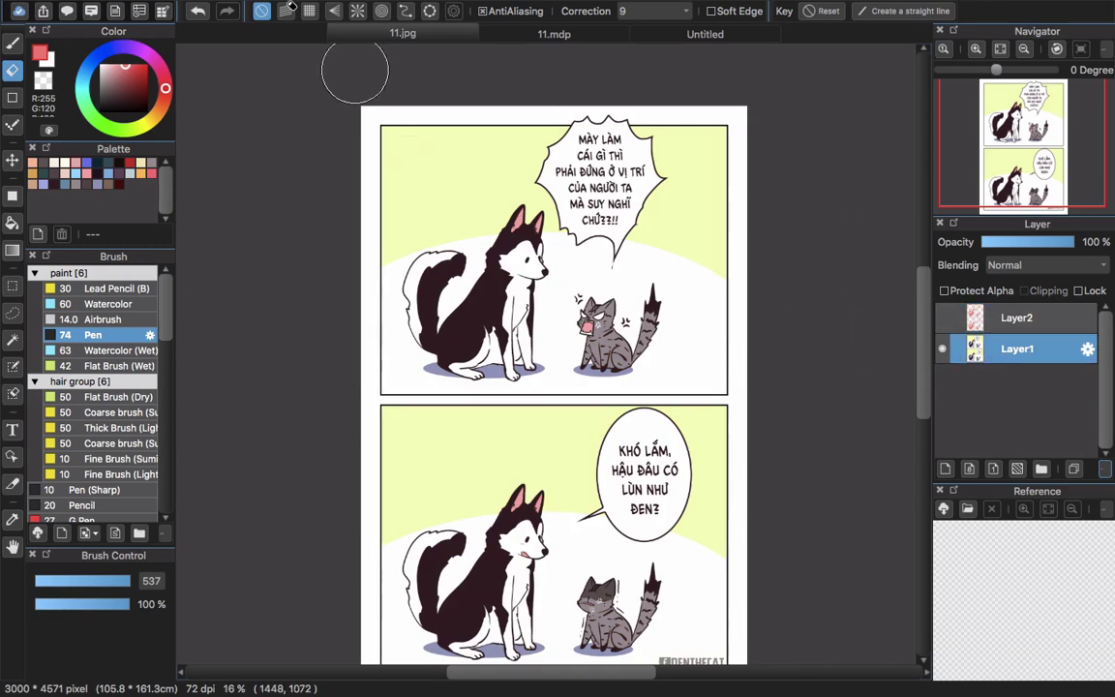
left_click(327, 10)
mouse_move(288, 14)
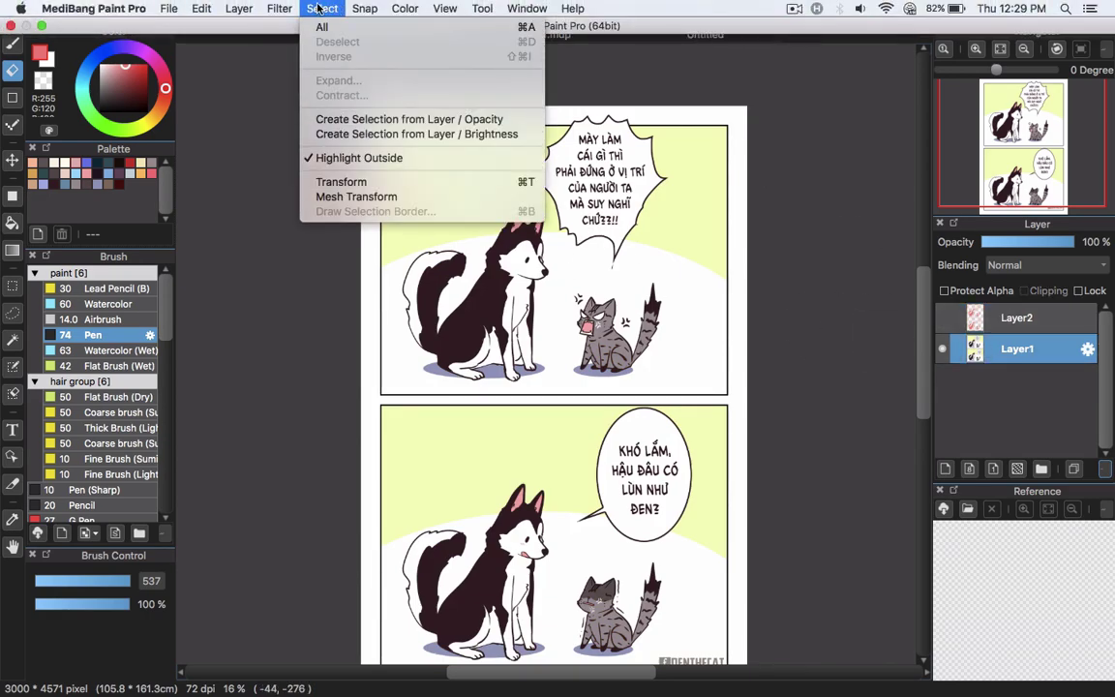
left_click(309, 151)
key("ctrl+a")
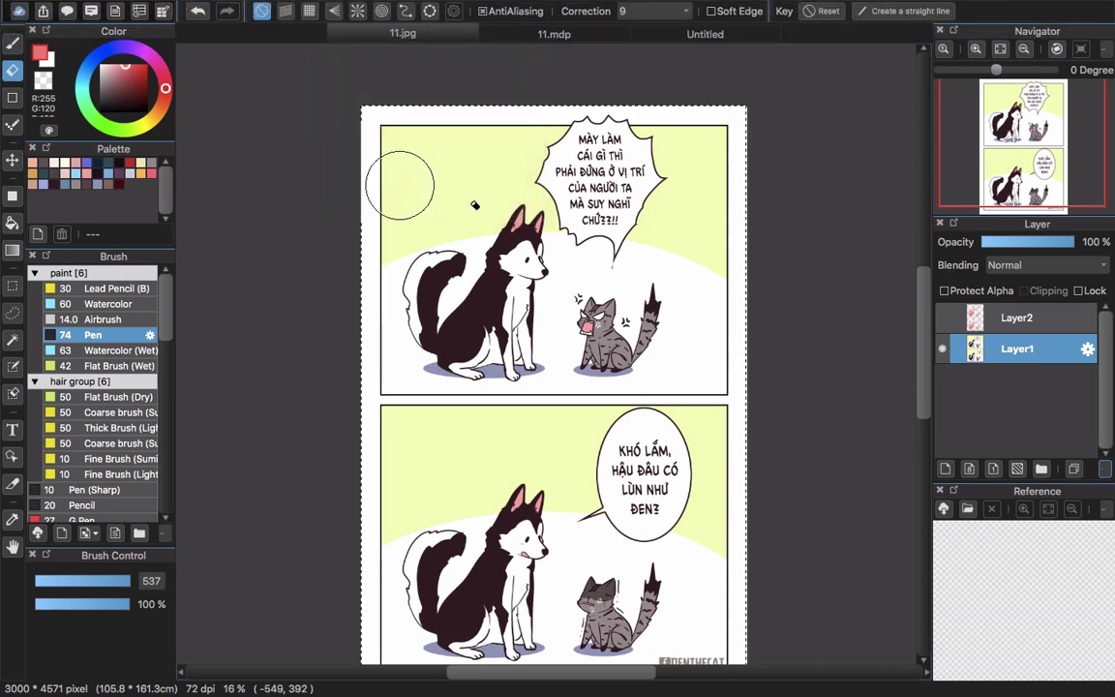
Step: Create a brightness-based selection from Layer1's full comic page, then deselect
scroll(553, 348, "down", 3)
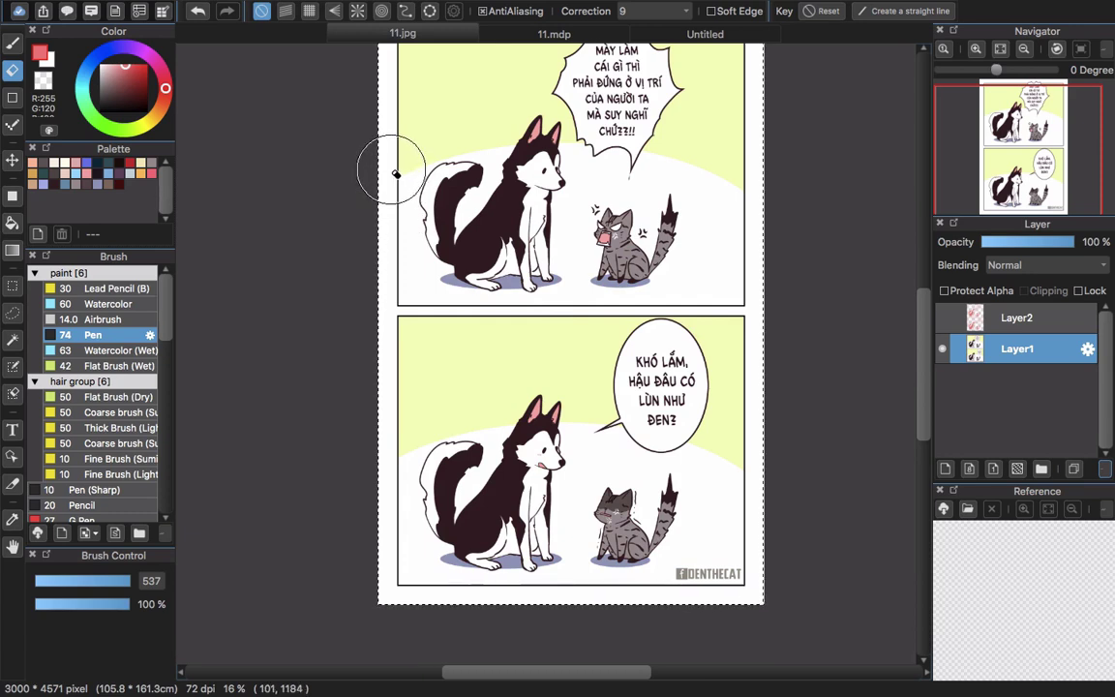
mouse_move(368, 6)
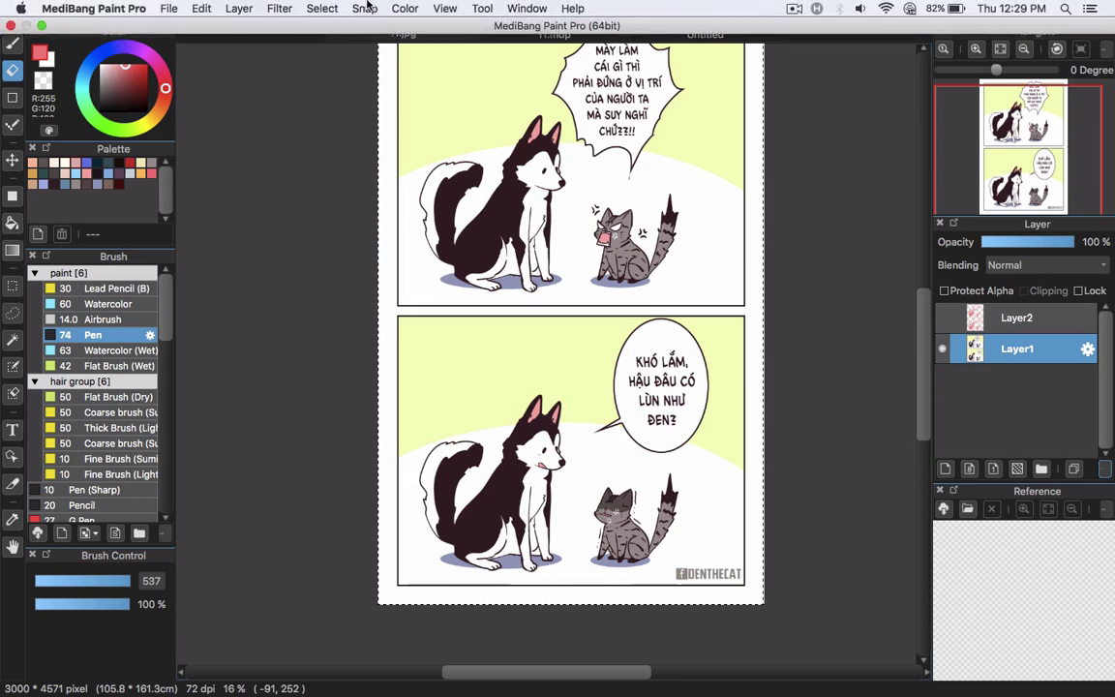
left_click(322, 8)
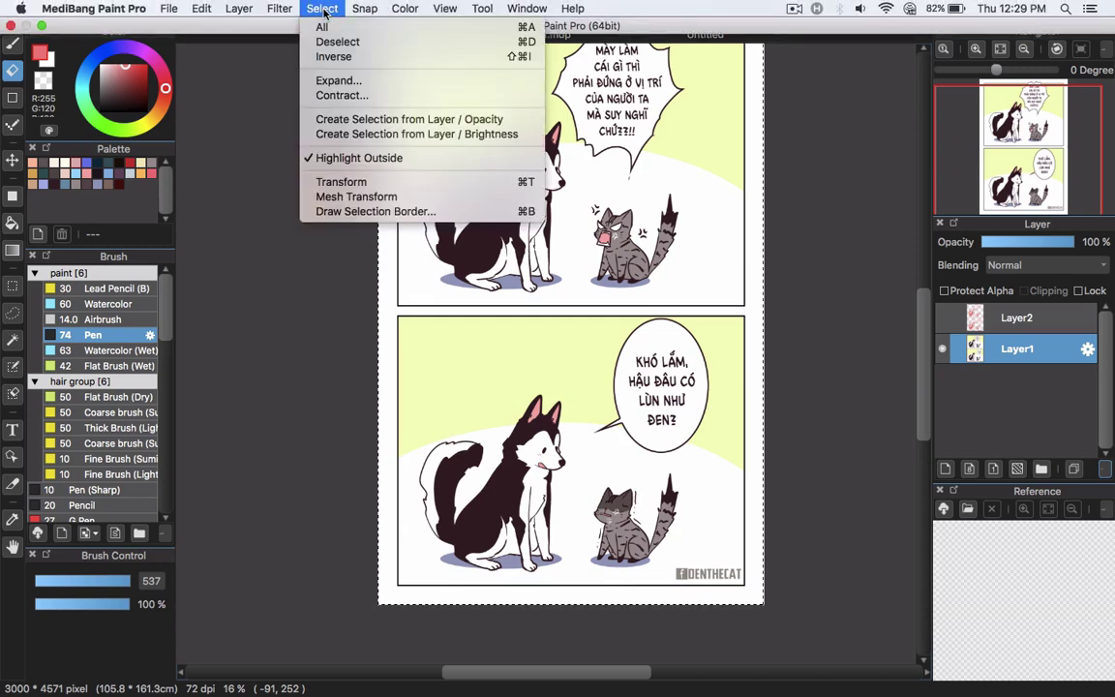
left_click(369, 135)
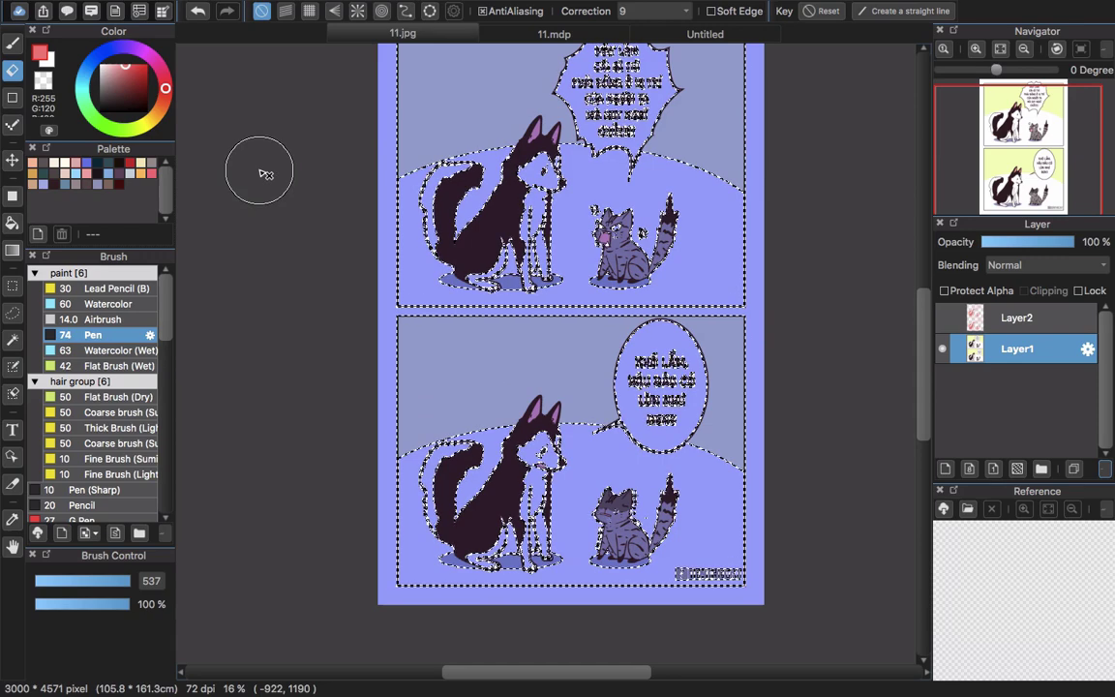
key("ctrl+d")
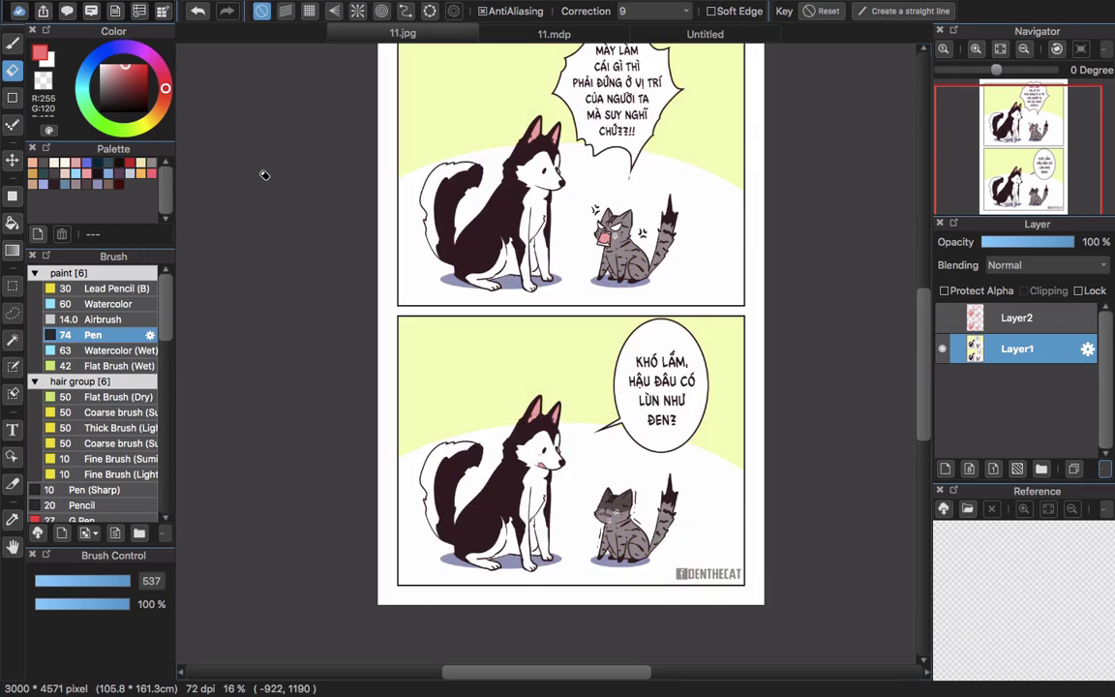